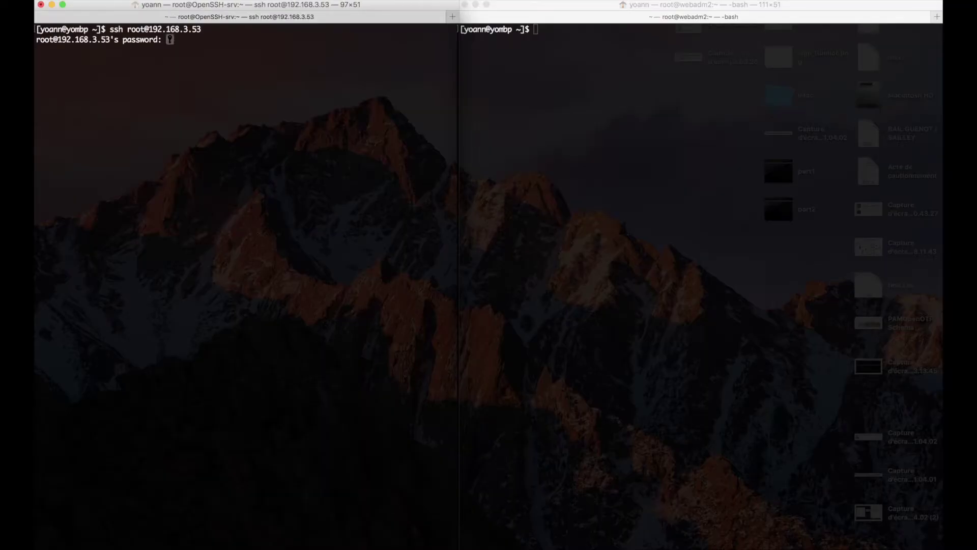
Step: Log in as root and install nscd with yum, accepting the glibc update and CentOS signing key
key("Return")
type("y")
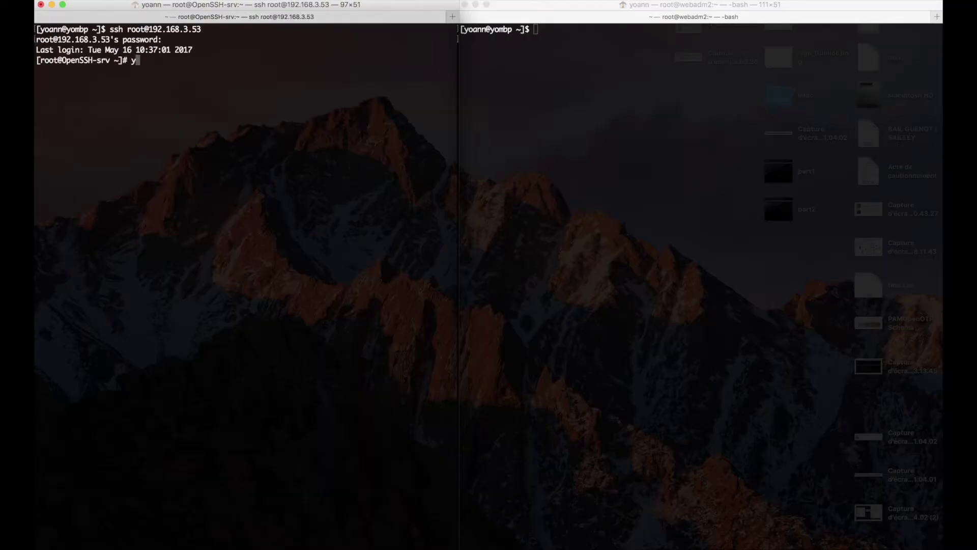
type("um install nscd")
key("Return")
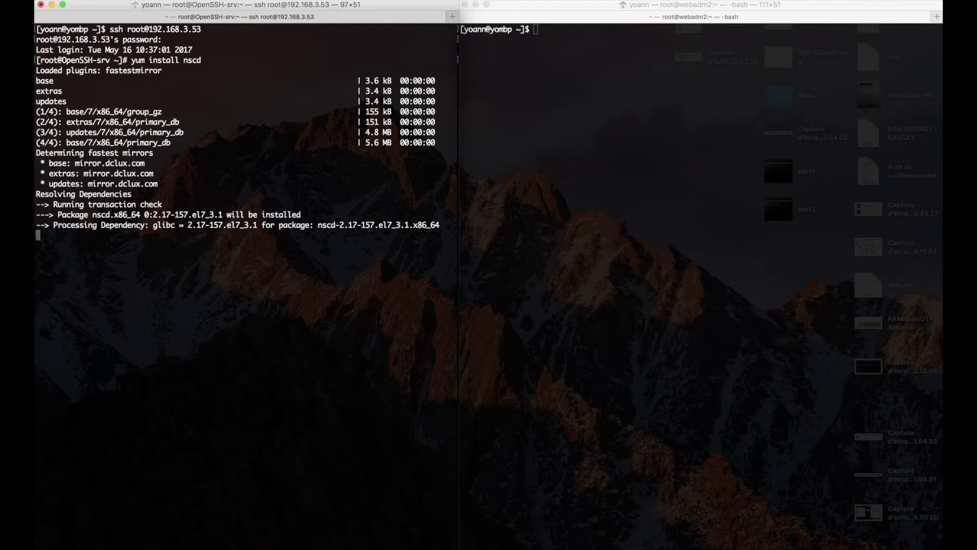
type("y")
key("Return")
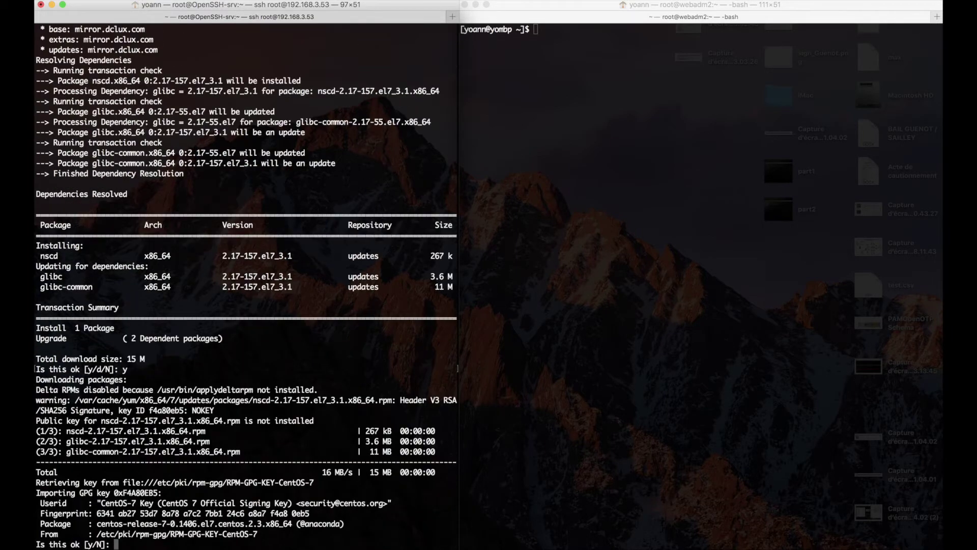
type("y")
key("Return")
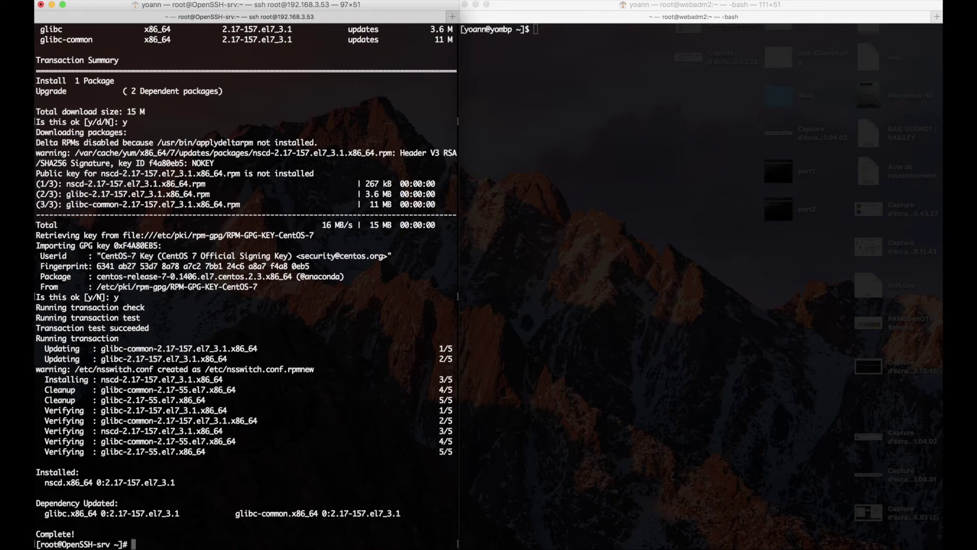
Step: Install the wget package with yum
type("yum install wget")
key("Return")
type("y")
key("Return")
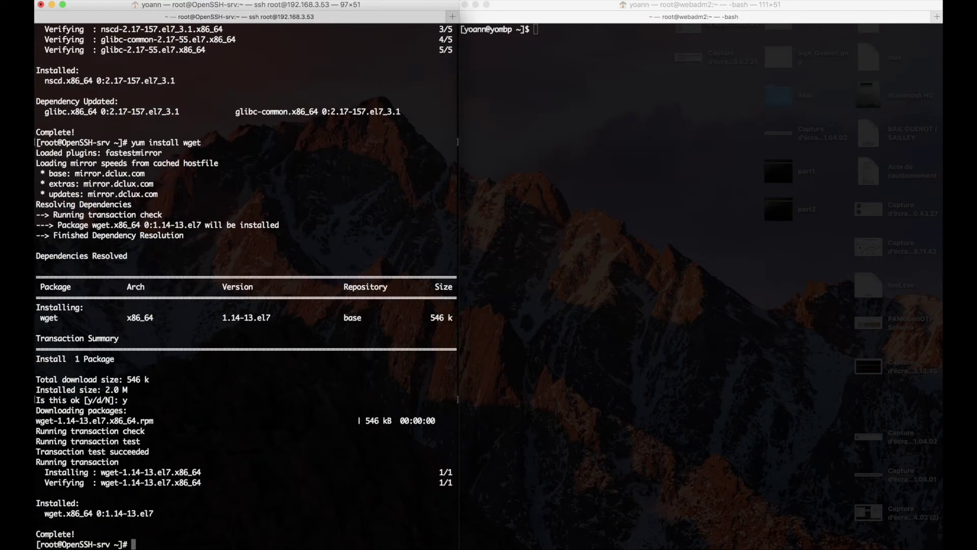
Step: Open the rcdevs.com redhat repository listing and wget the pam_openotp-1.0.12-4 RPM
type("clear")
key("Return")
key("ctrl+Right")
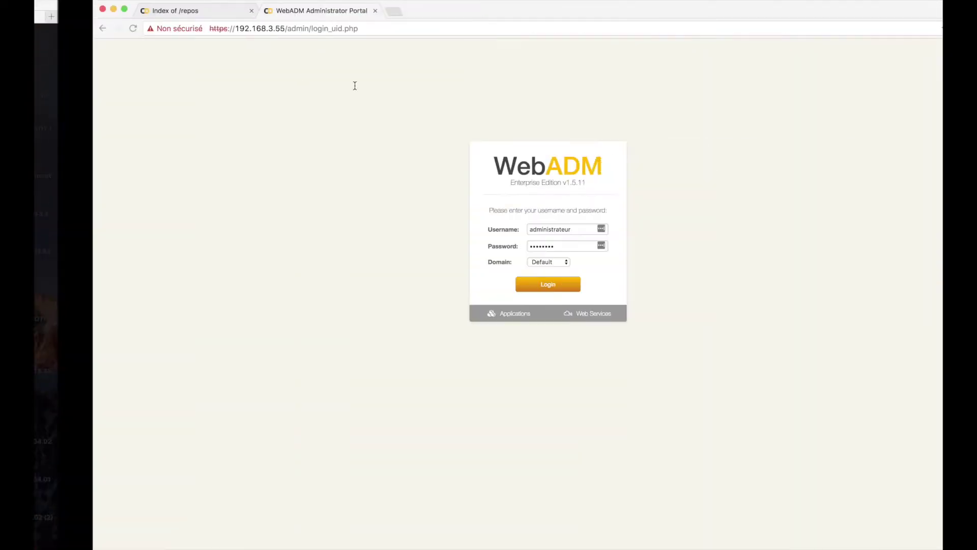
left_click(168, 11)
left_click(63, 120)
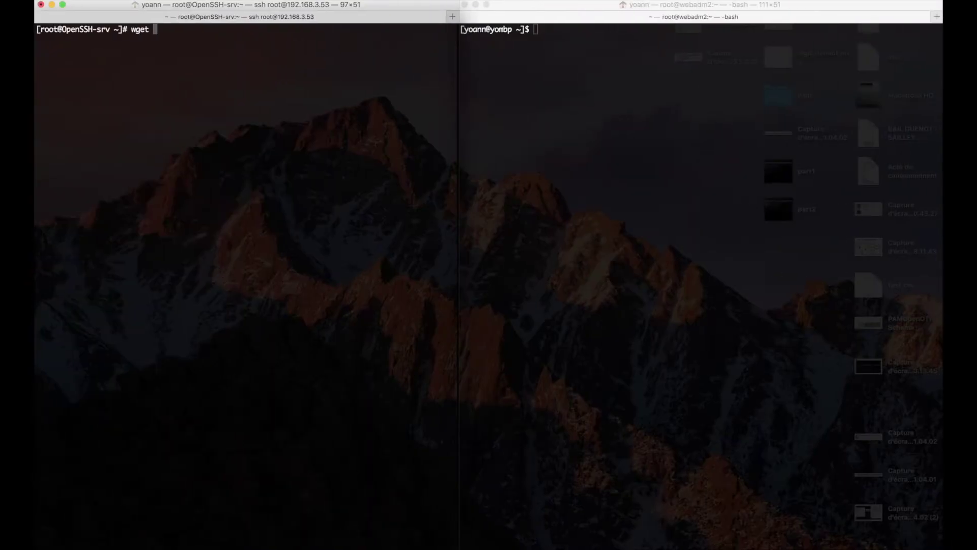
key("super+v")
key("Return")
Step: Copy the rcdevs_libs-1.0.15-0 link and download it with wget
key("ctrl+Right")
scroll(159, 325, "down", 7)
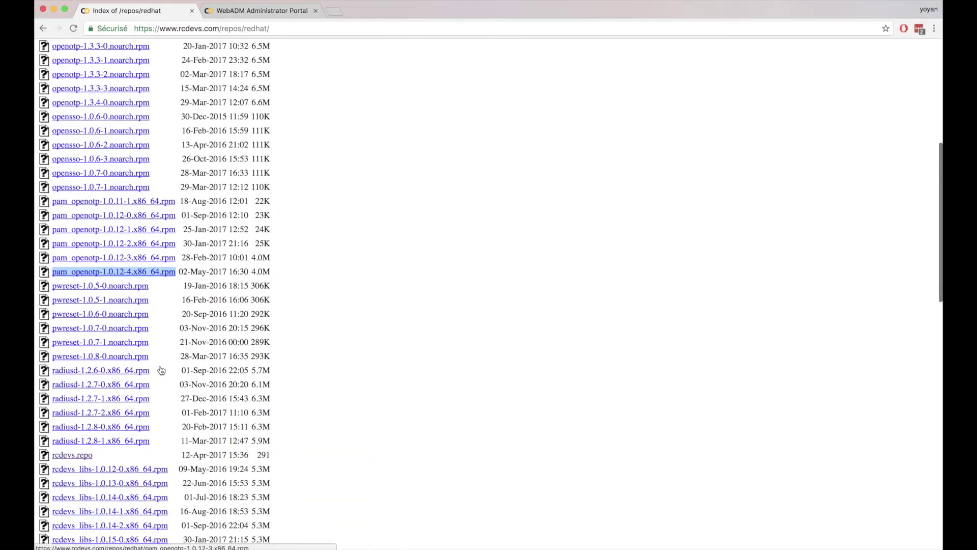
right_click(136, 448)
left_click(238, 415)
key("ctrl+Left")
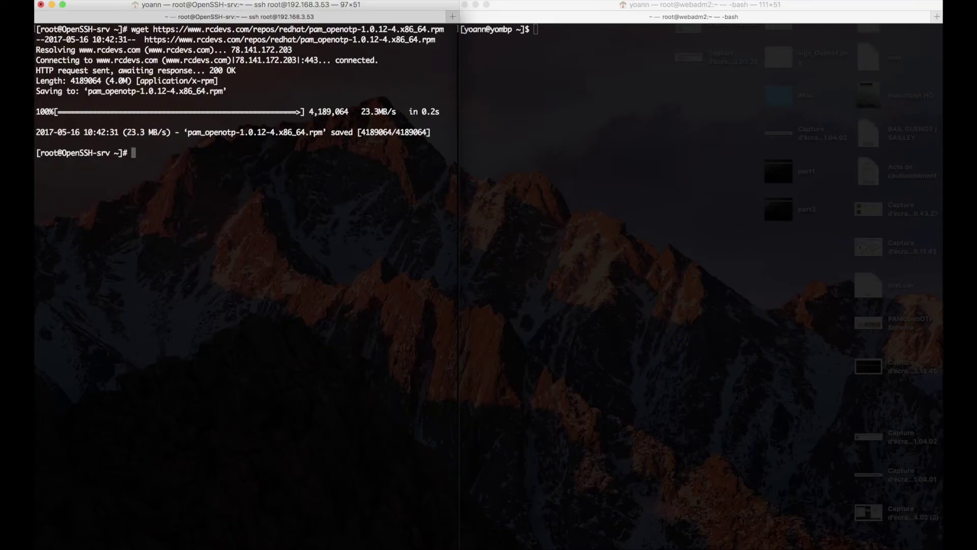
type("wget")
key("super+v")
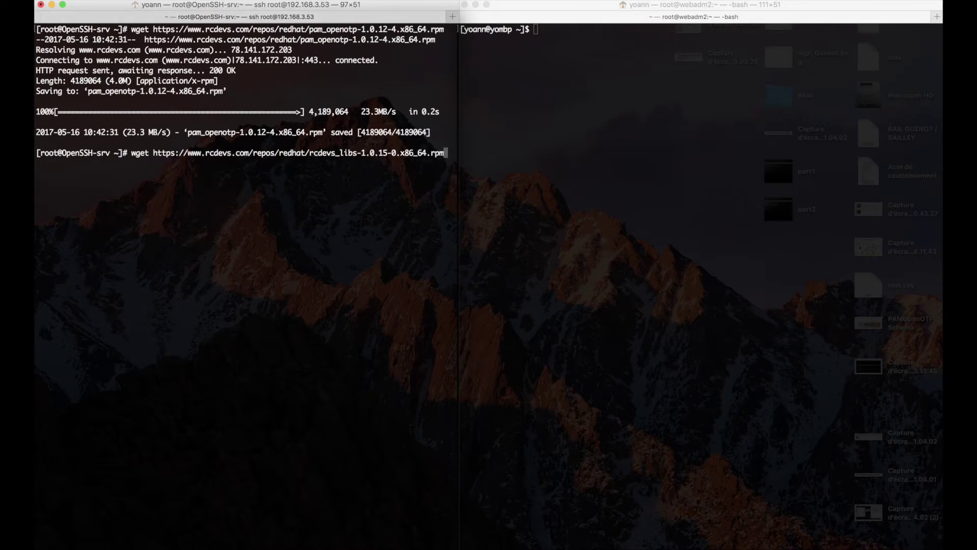
key("Return")
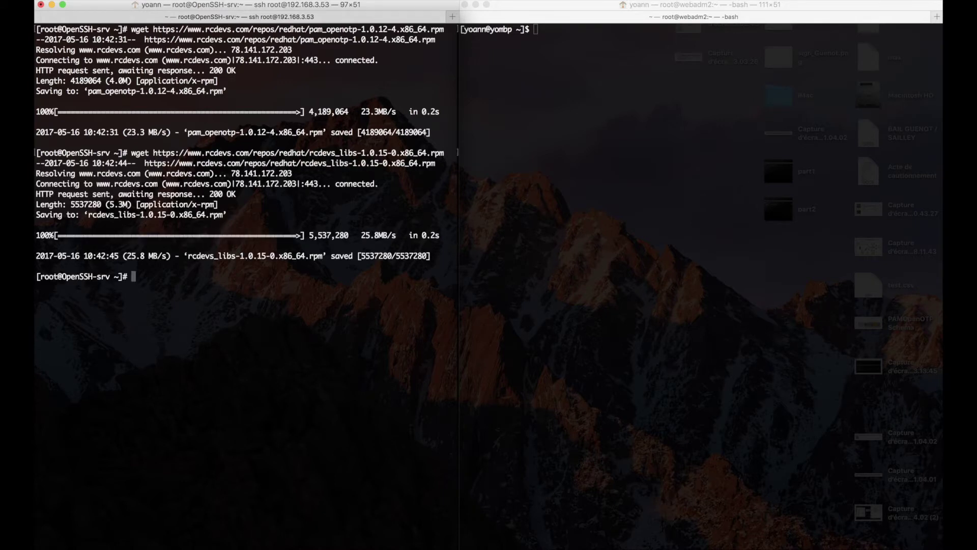
Step: Download spankey_client-1.0.2-6 and list the three RPMs with ll
key("super+Tab")
scroll(116, 423, "down", 10)
key("super+v")
key("Return")
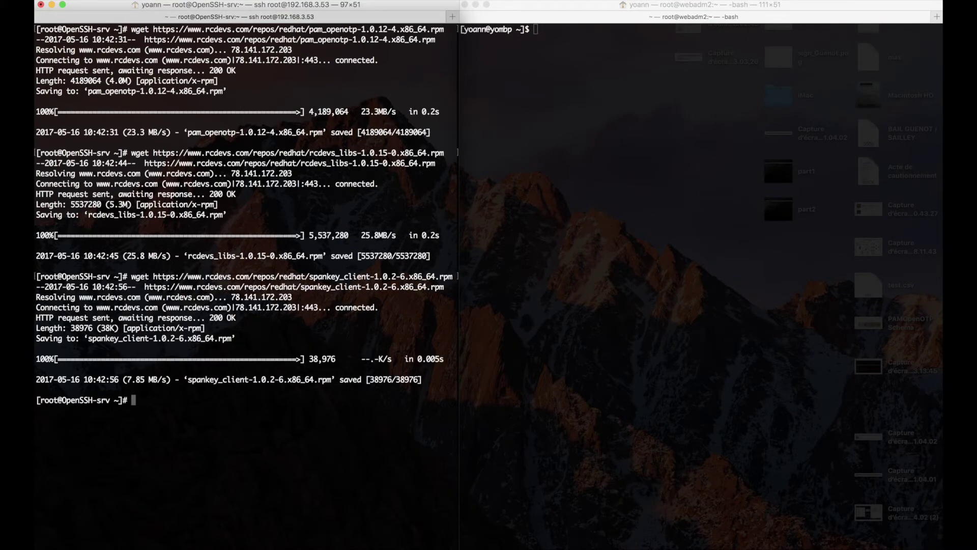
type("ll")
key("Return")
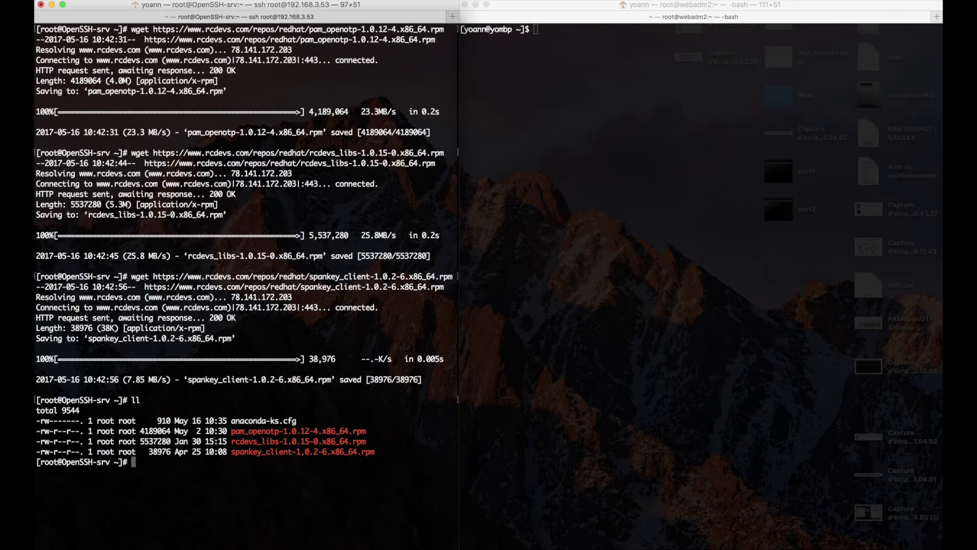
type("rpm -i rcdevs_libs-1.0.15-0.x86_64.rpm")
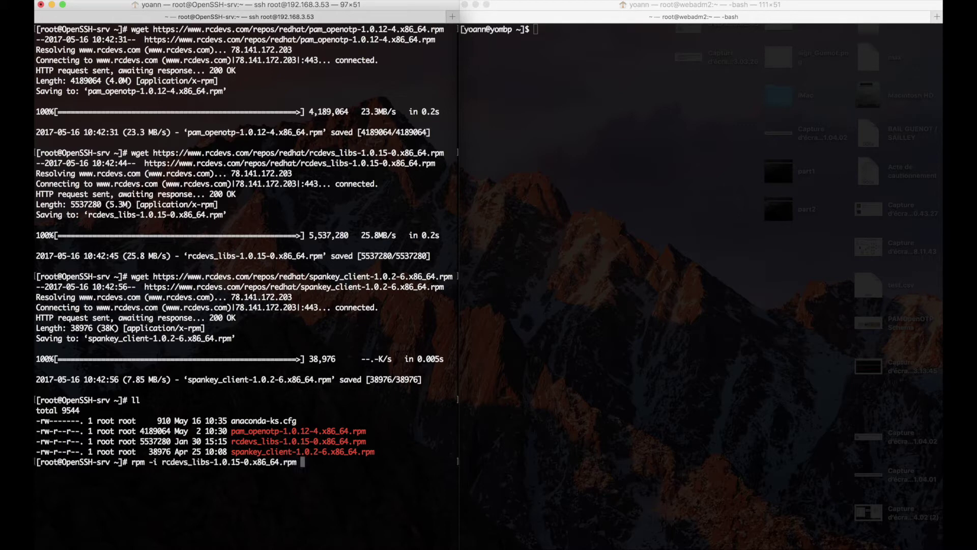
Step: Install the rcdevs_libs, pam_openotp-1.0.12-4 and spankey_client RPMs with rpm -i
key("Return")
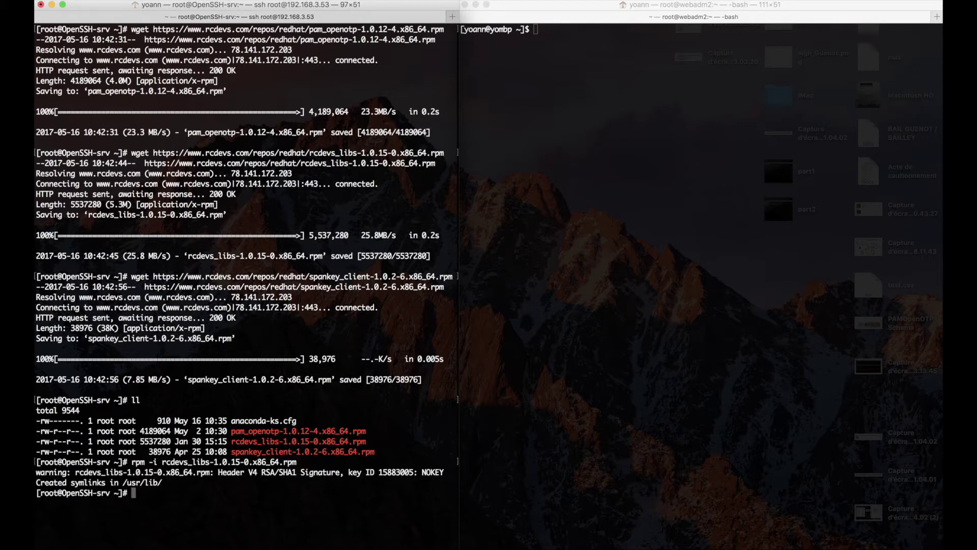
type("rpm -i pam_openotp-1.0.12-4.x86_64.rpm")
key("Return")
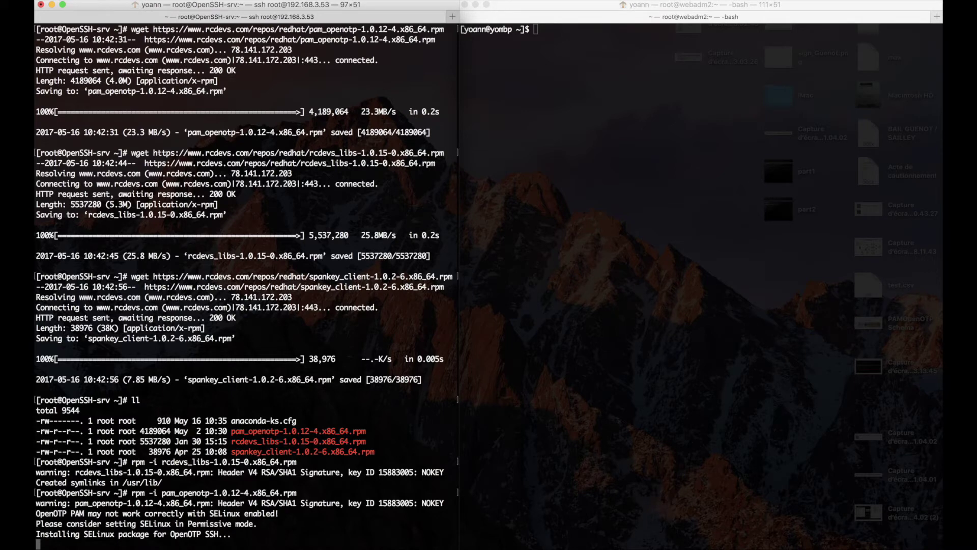
type("rpm -i ")
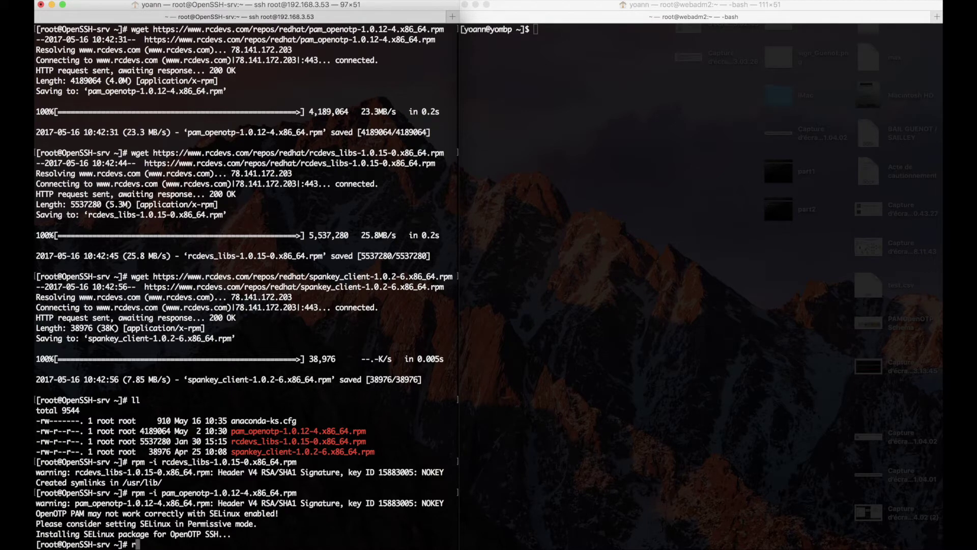
type("sp")
key("Tab")
key("Return")
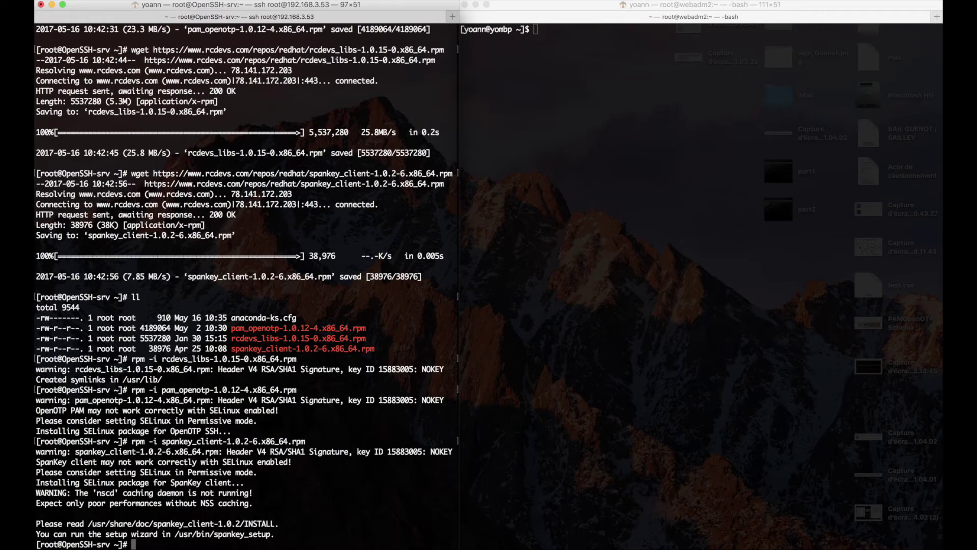
type("clear")
key("Return")
type("setenforce")
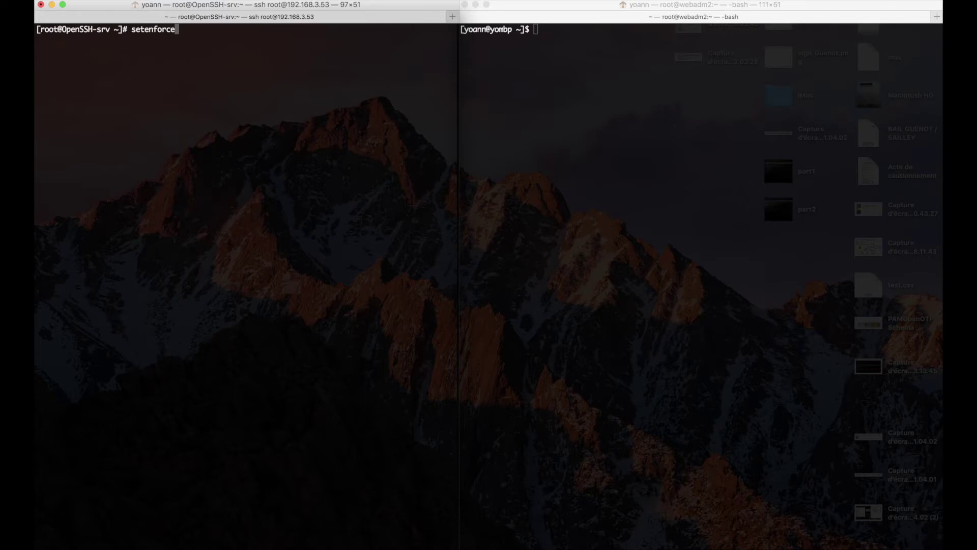
type(" 0")
Step: Set SELinux to permissive with setenforce 0 and launch spankey_setup
key("Return")
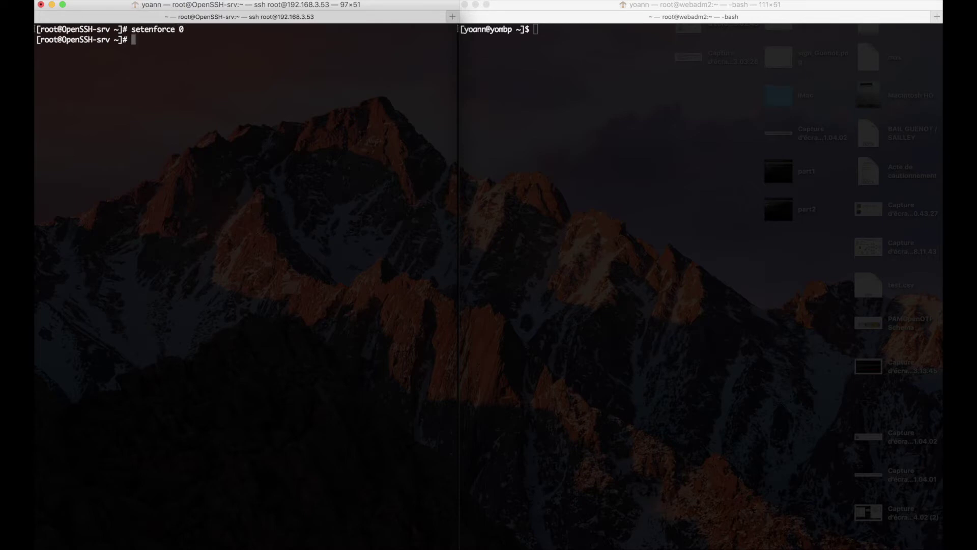
type("spn")
key("Tab")
key("Return")
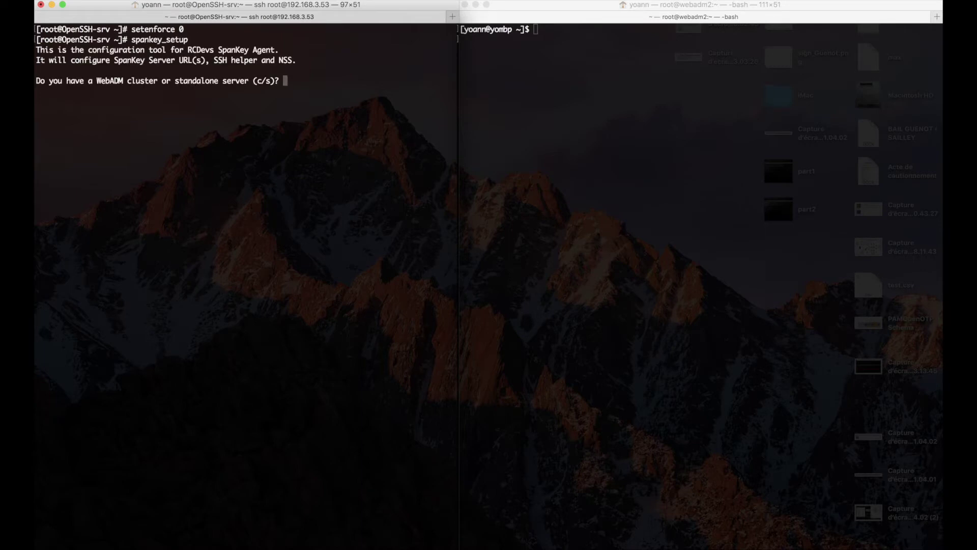
Step: Configure SpanKey for standalone server 192.168.3.55, OpenSSH integration off, NSS plugin on
type("s")
key("Return")
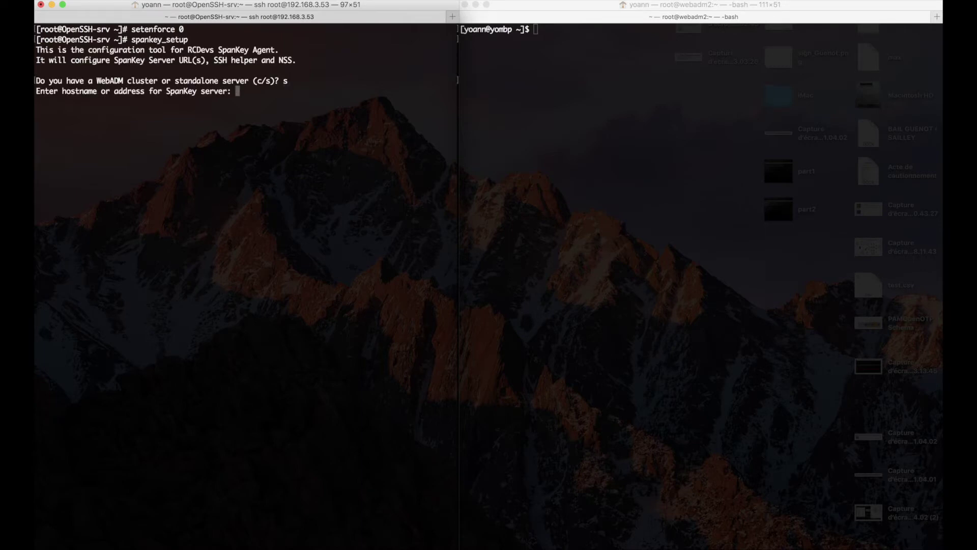
type("192.168.3.55")
key("Return")
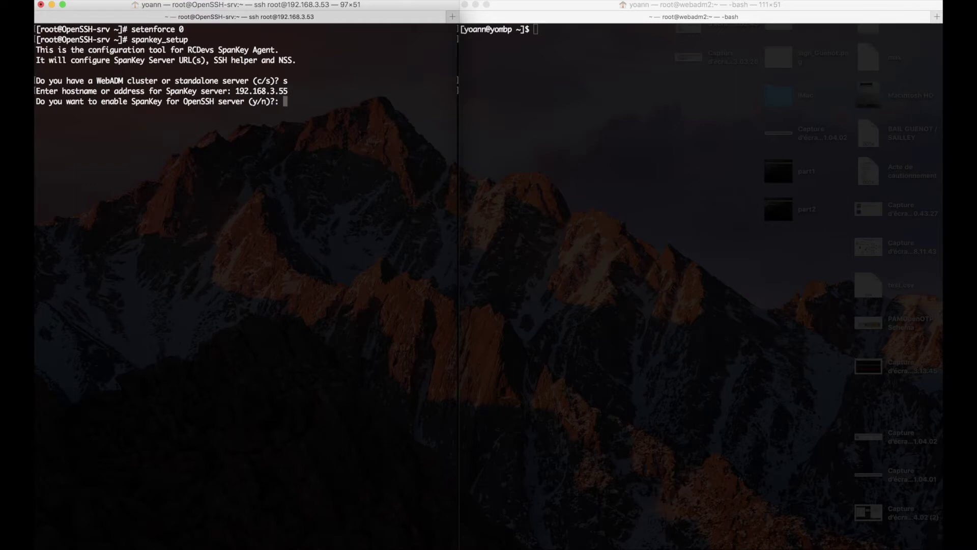
type("n")
key("Return")
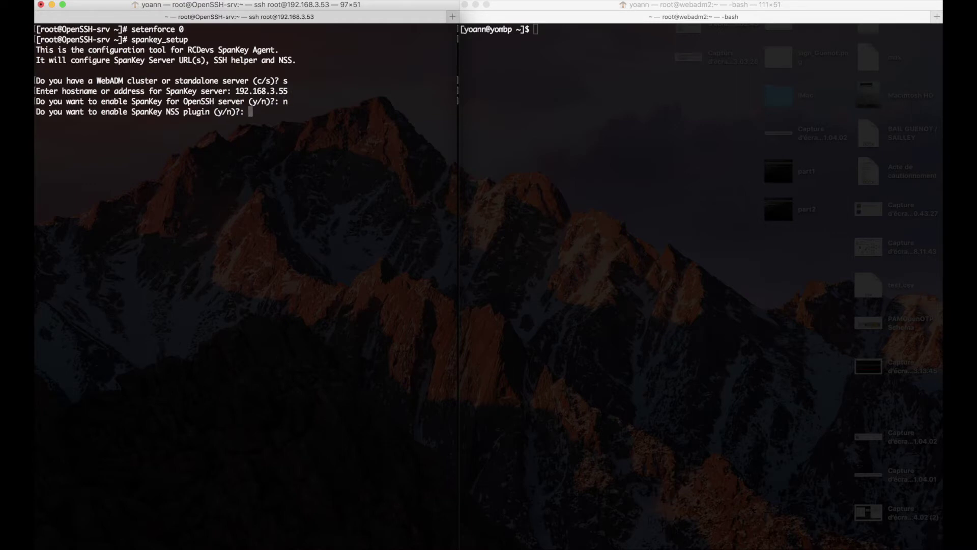
type("y")
key("Return")
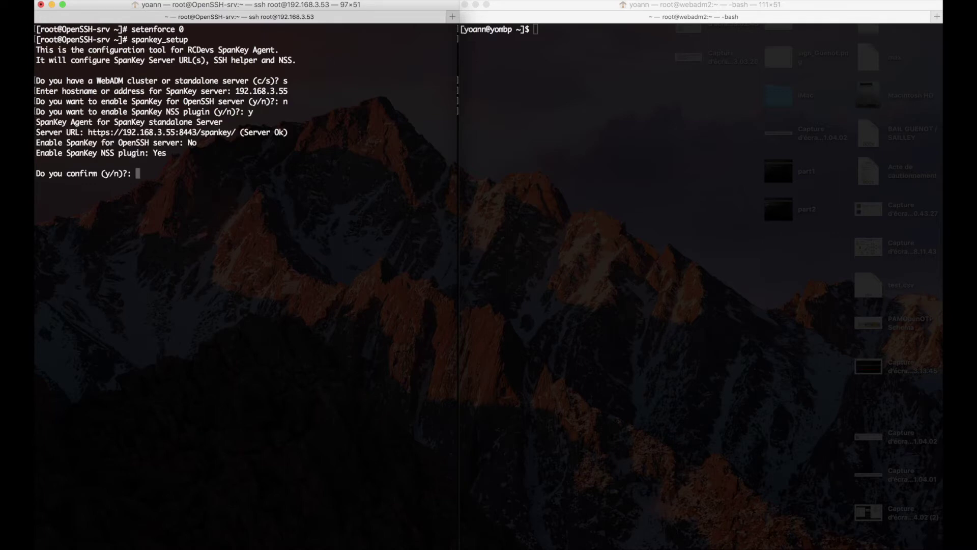
type("y")
key("Return")
type("clear")
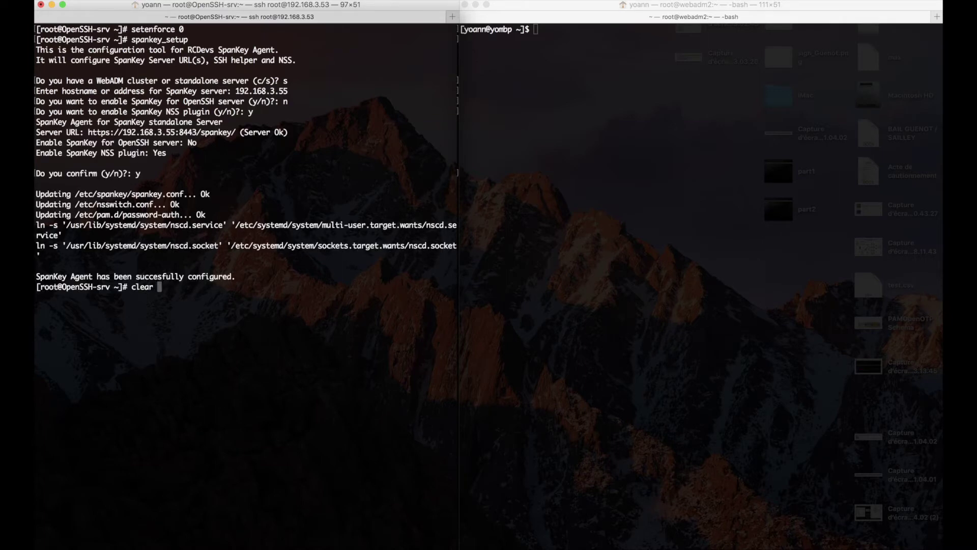
key("Return")
Step: Restart nscd and open /etc/ssh/sshd_config in vi
type("service nscd restart")
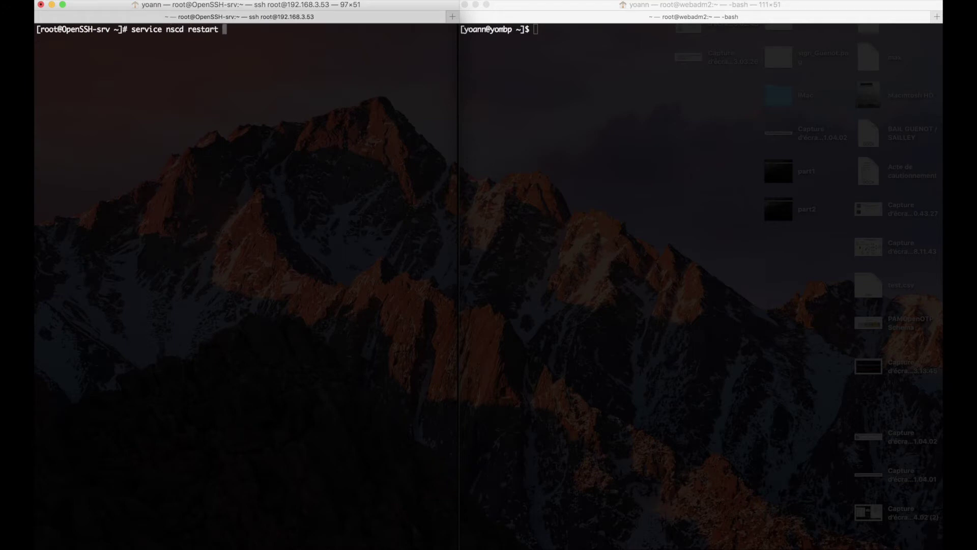
key("Return")
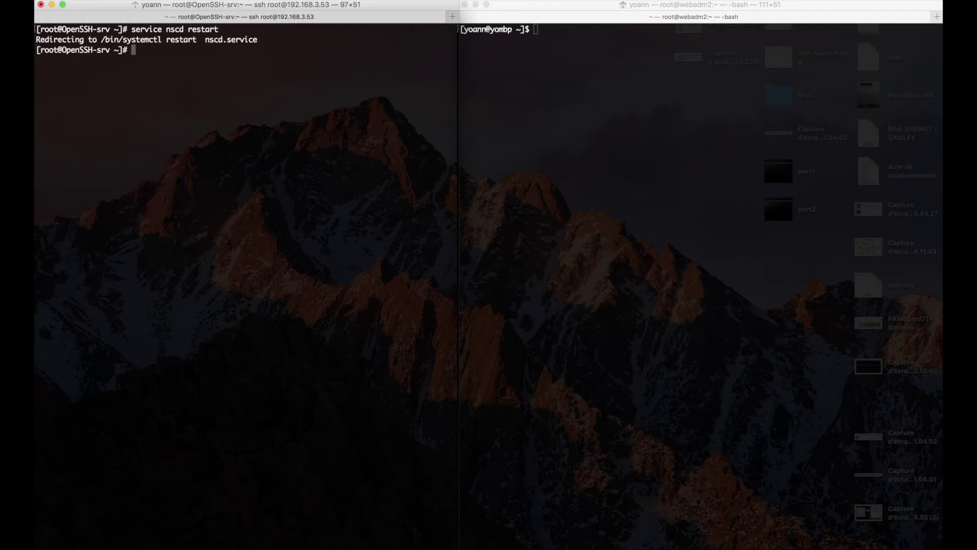
type("vi /etc/ssh/sshd")
key("Tab")
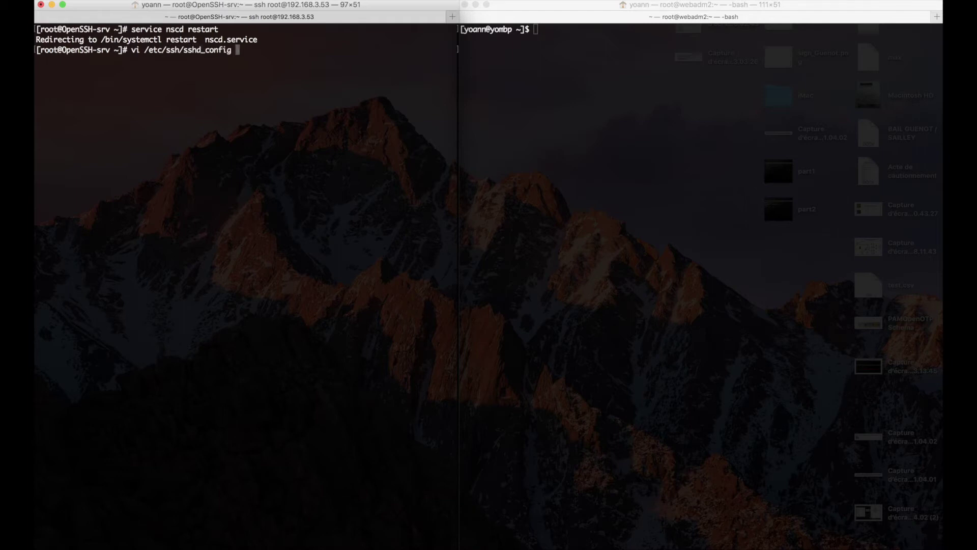
key("Return")
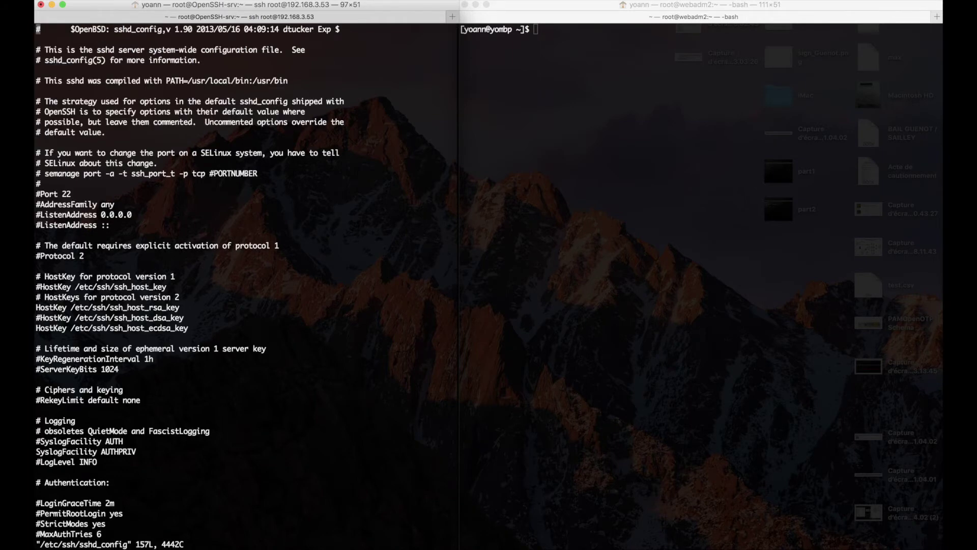
Step: Uncomment ChallengeResponseAuthentication yes and comment out the ChallengeResponseAuthentication no line
type("/Challenge")
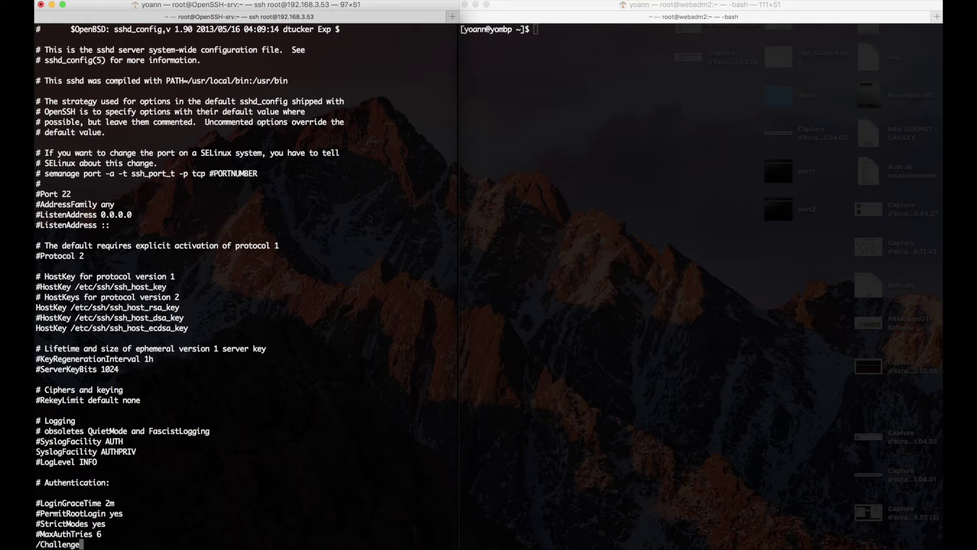
key("Return")
key("i")
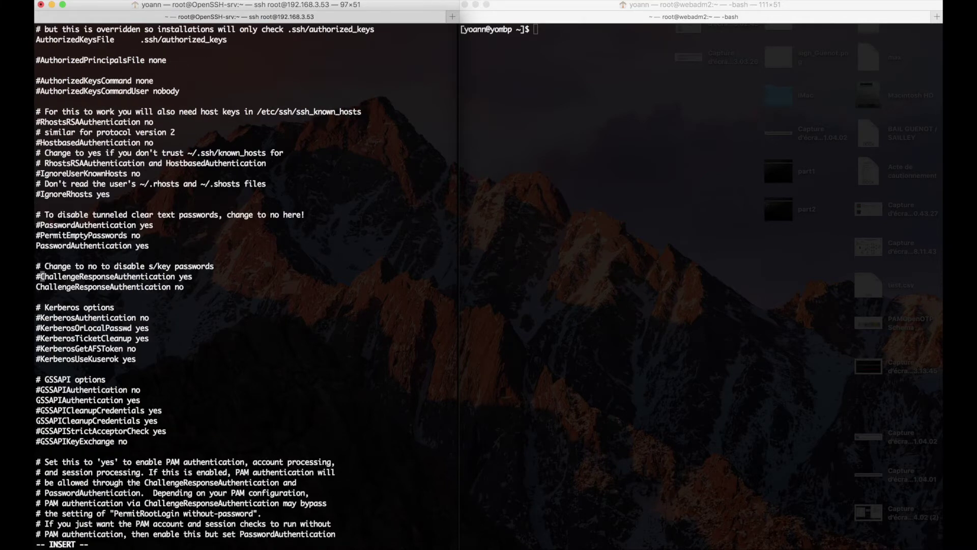
key("BackSpace")
key("Down")
type("#")
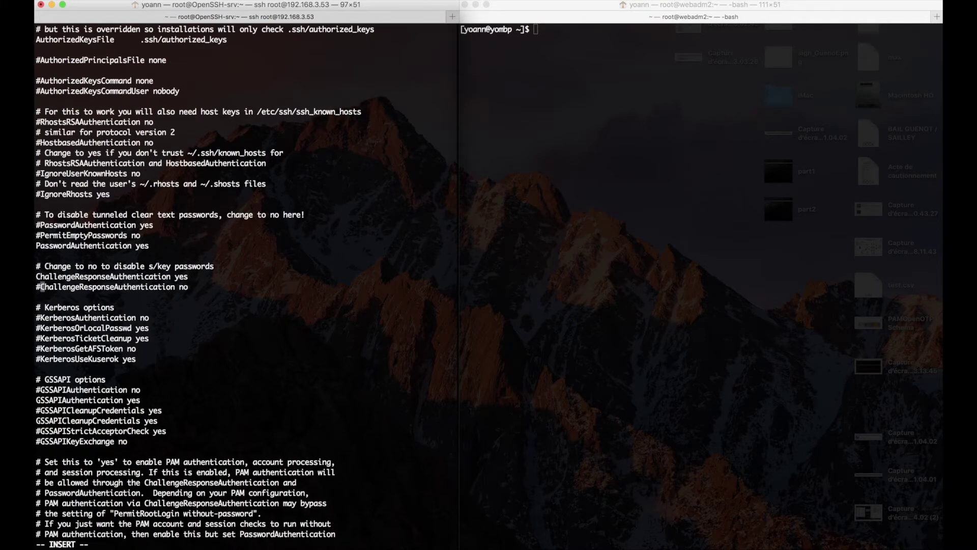
key("Escape")
Step: Check that ChallengeResponseAuthentication and UsePAM are yes, then save sshd_config with :wq
left_click_drag(191, 278, 36, 276)
left_click_drag(147, 245, 36, 246)
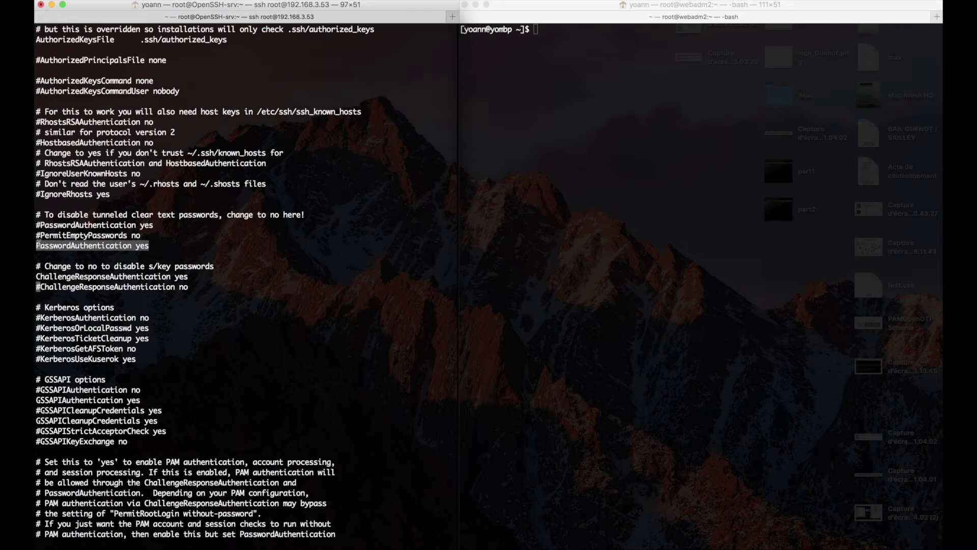
scroll(81, 315, "down", 10)
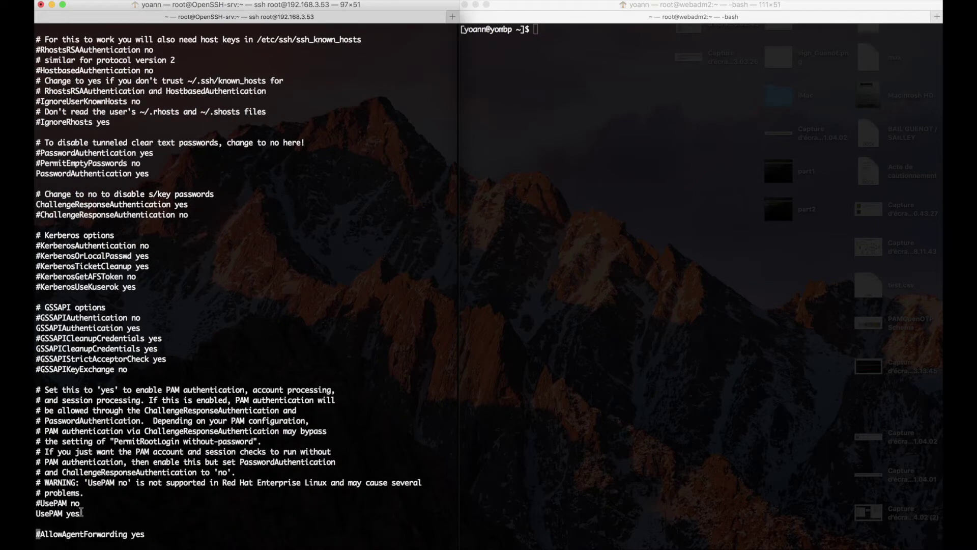
left_click_drag(82, 513, 39, 510)
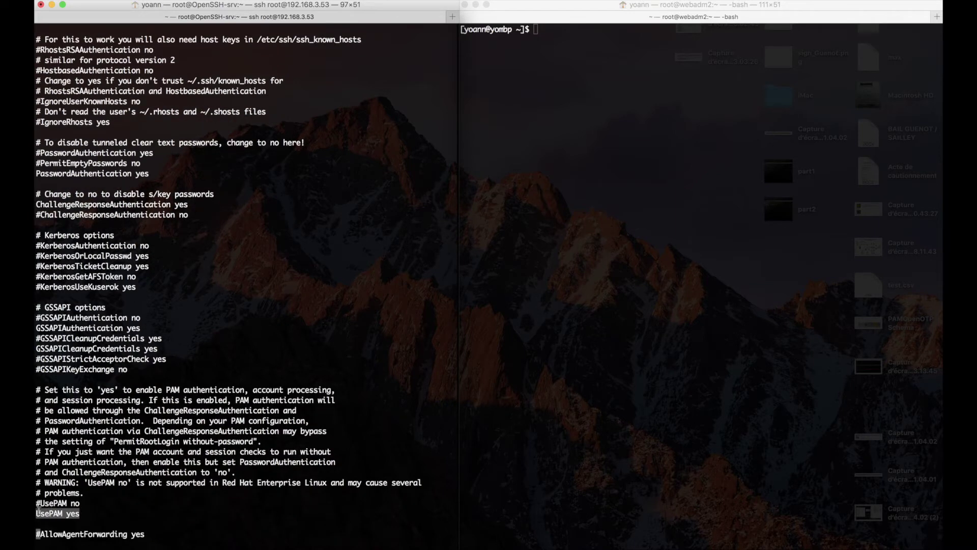
left_click(167, 493)
type(":wq")
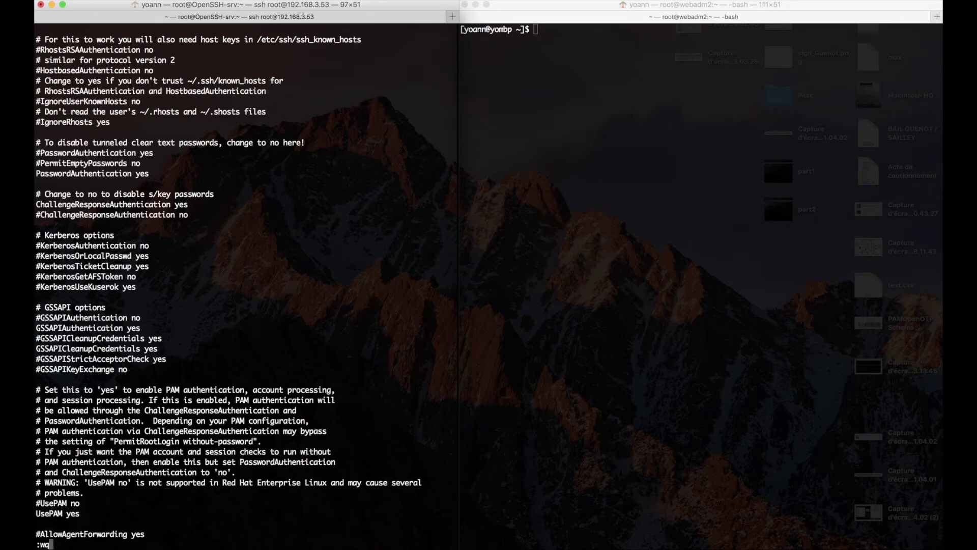
key("Return")
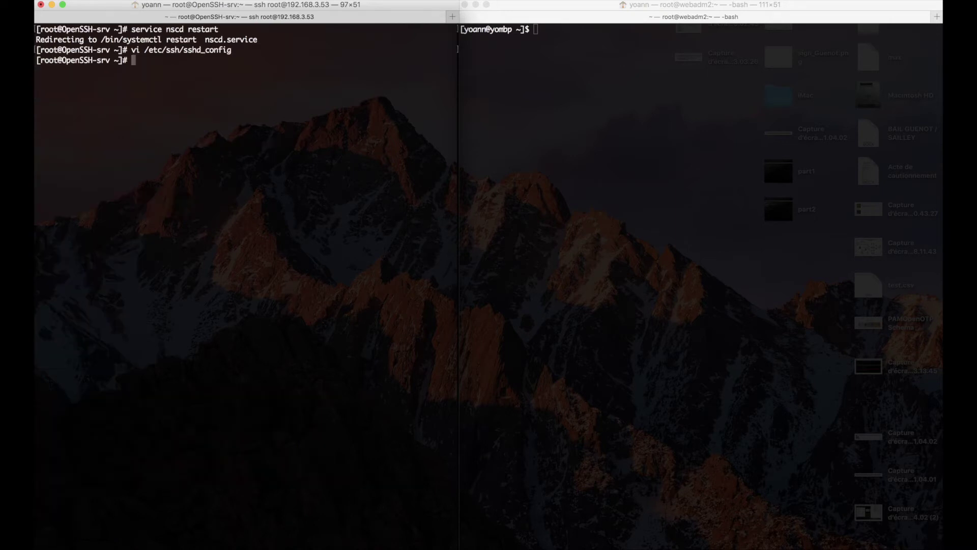
Step: In /etc/openotp/openotp.conf, replace the <server> placeholder in server_url with 192.168.3.55
type("vi /etc/openo")
key("Tab")
type("op")
key("Tab")
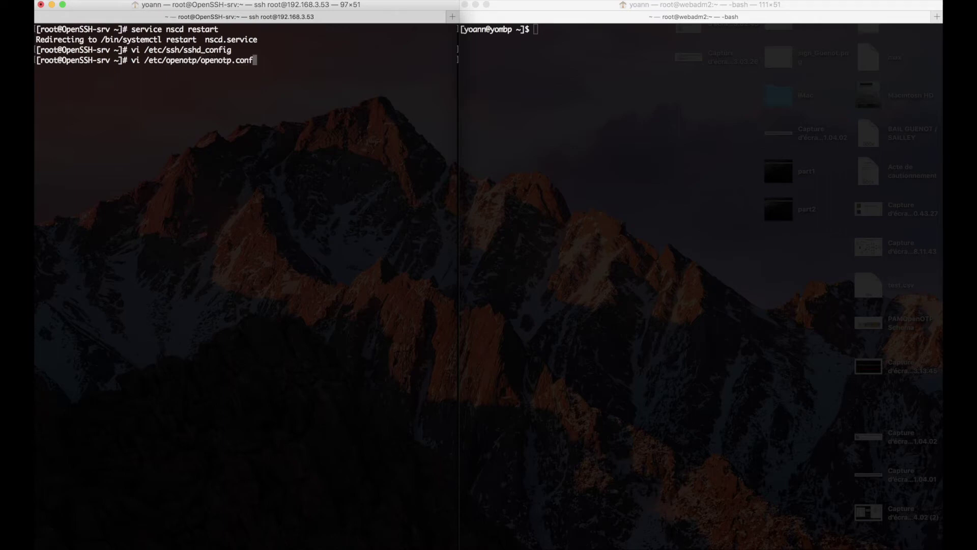
key("Return")
key("Down")
key("Down")
key("Down")
key("Down")
key("Down")
key("Down")
key("Down")
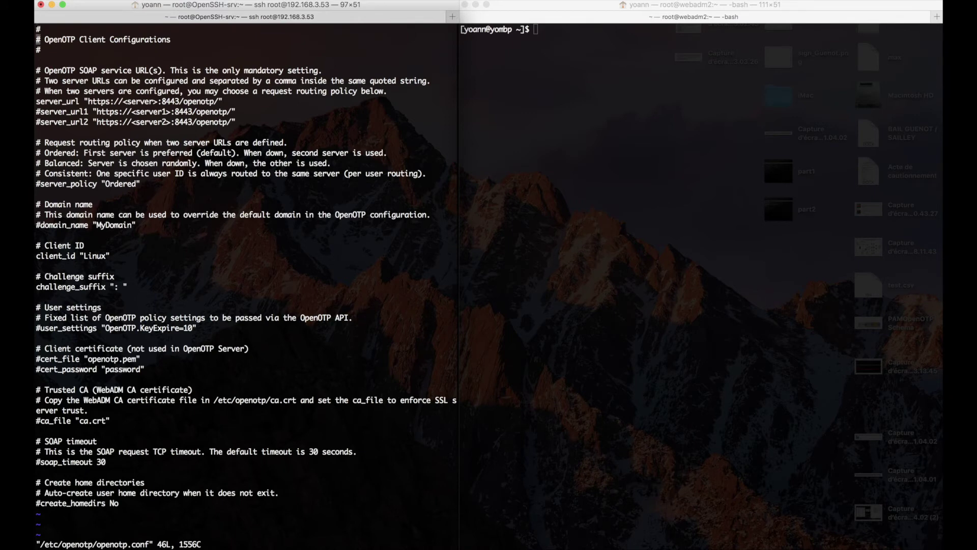
key("Right")
key("Right")
key("Right")
key("Right")
key("Right")
key("Right")
key("Right")
key("Right")
key("Right")
key("Right")
key("Right")
key("Right")
key("Right")
key("Right")
key("Right")
key("Right")
key("Right")
key("Right")
key("Right")
key("Right")
key("Right")
key("Right")
key("Right")
key("Right")
key("Right")
key("Right")
key("i")
key("BackSpace")
key("BackSpace")
key("BackSpace")
key("BackSpace")
key("BackSpace")
key("BackSpace")
key("BackSpace")
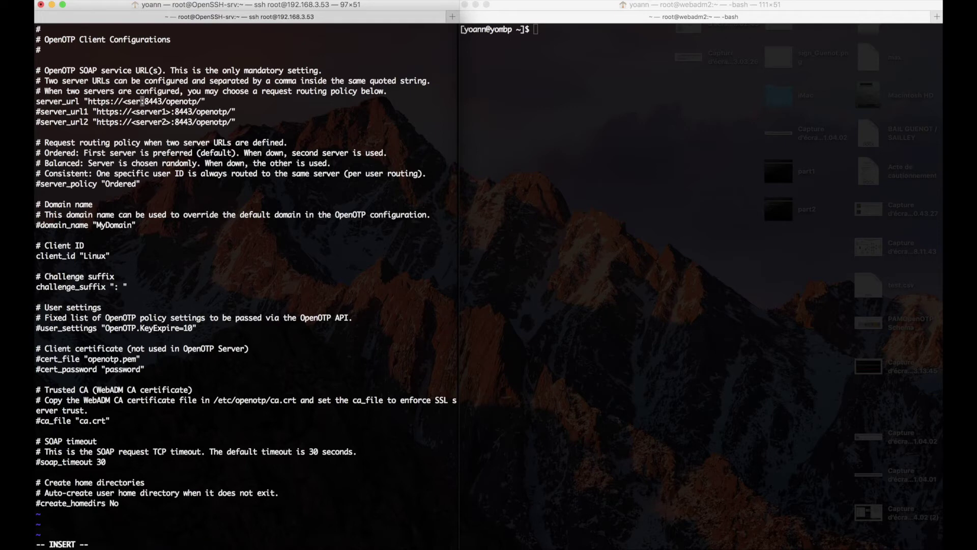
key("BackSpace")
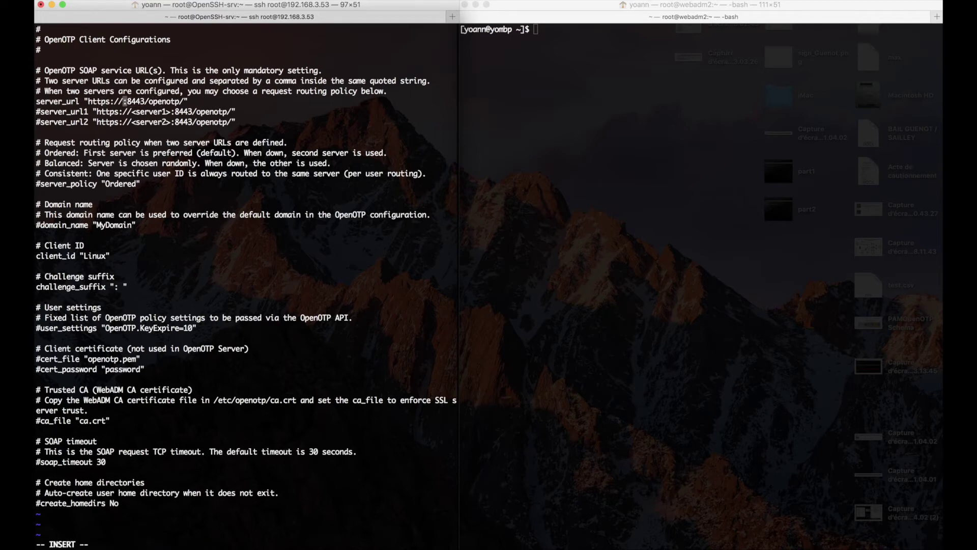
type("192.168")
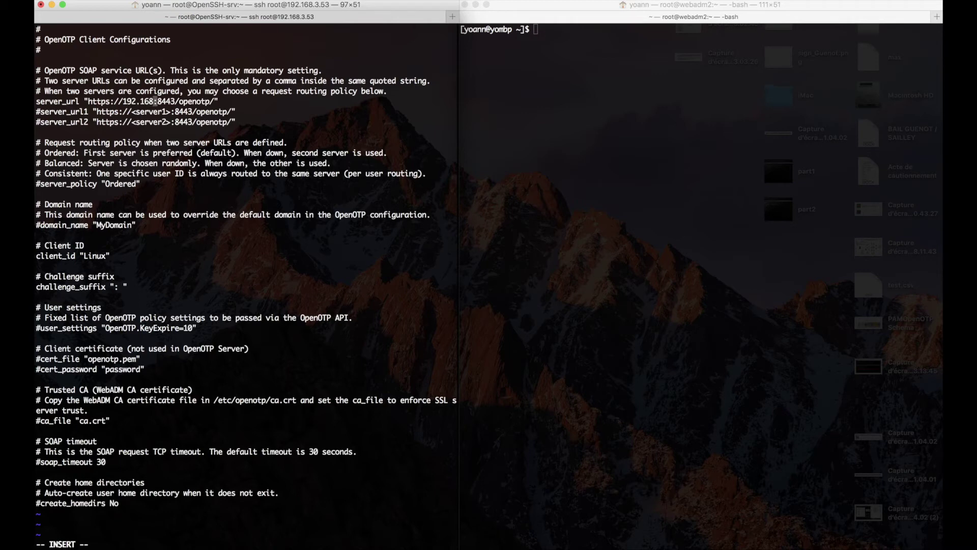
type(".3.55")
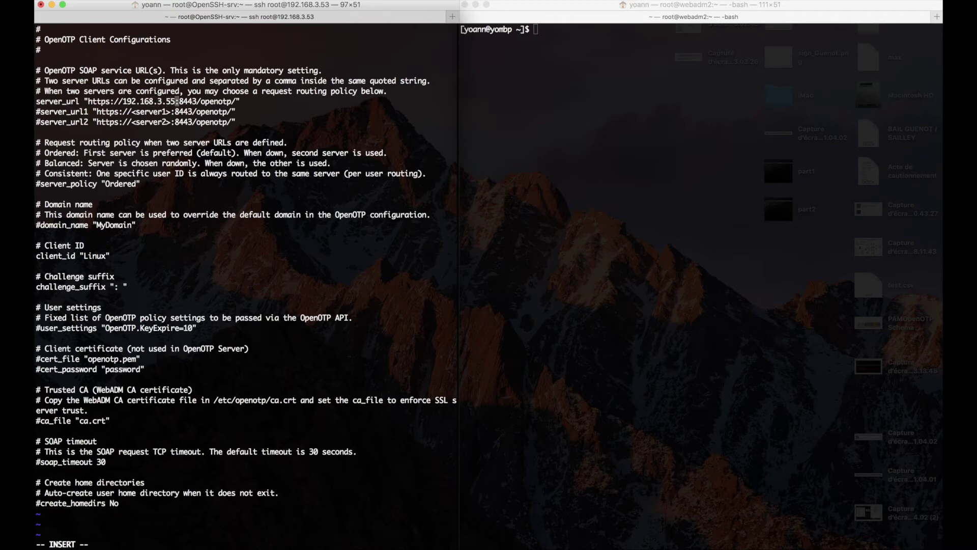
key("Escape")
Step: Save openotp.conf and open /etc/pam.d/sshd in vi
type(":wq")
key("Return")
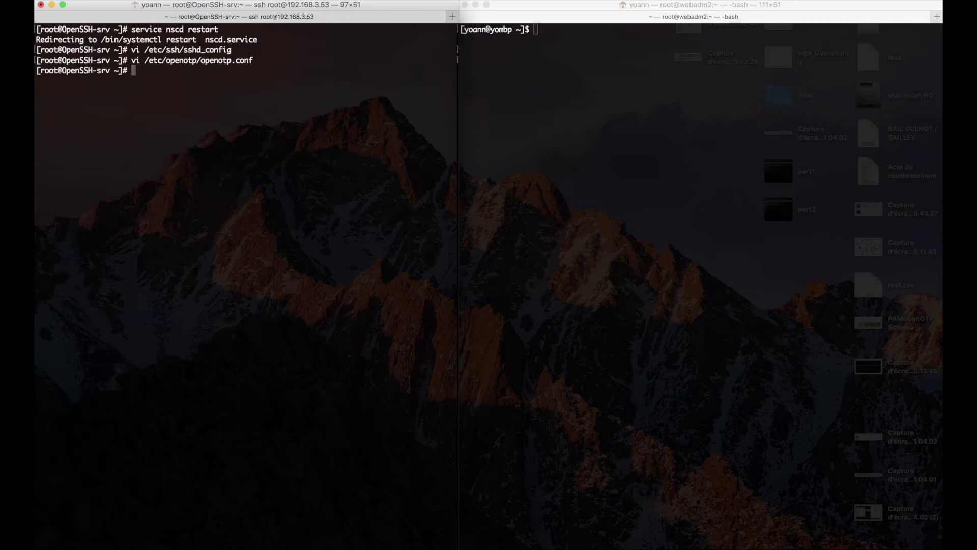
type("vi /etc/pam.d/sshd")
key("Return")
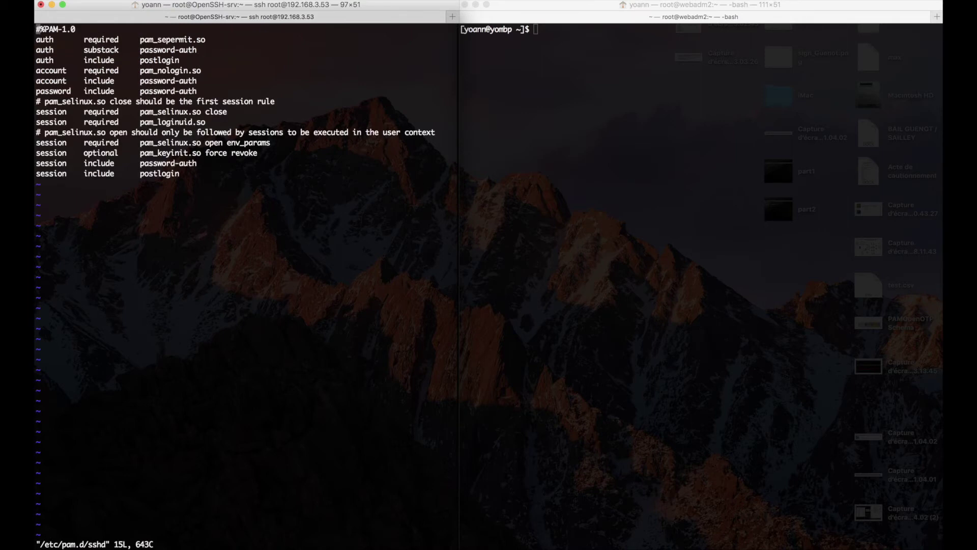
Step: Replace the PAM rules with pam_openotp.so client_id "SSH", save, and restart sshd
key("d")
key("d")
key("d")
key("d")
key("d")
key("d")
key("d")
key("d")
key("d")
key("d")
key("d")
key("d")
key("d")
key("d")
key("d")
key("d")
key("d")
key("d")
key("d")
key("d")
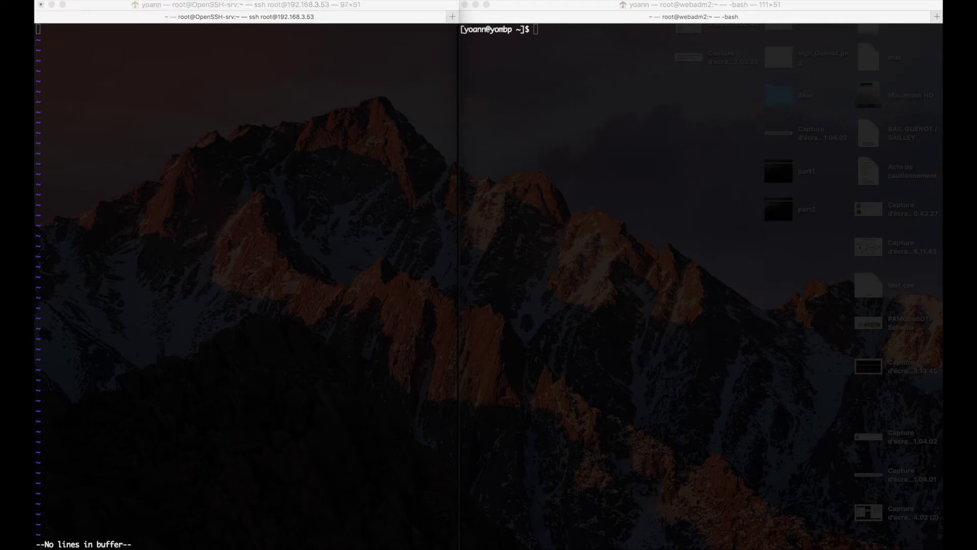
key("u")
key("u")
key("u")
key("u")
key("u")
key("u")
key("u")
key("u")
key("u")
key("u")
key("u")
key("u")
key("u")
key("u")
key("u")
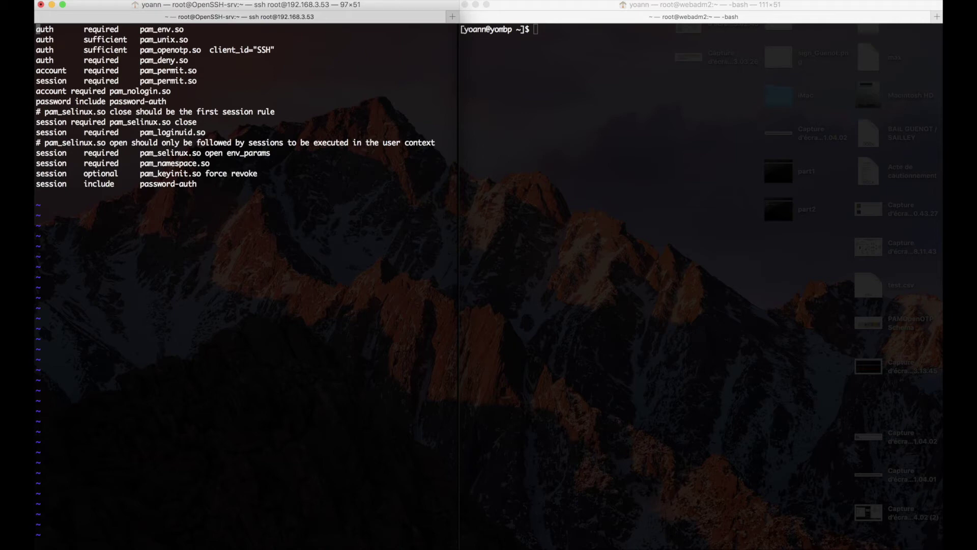
type(":wq")
key("Return")
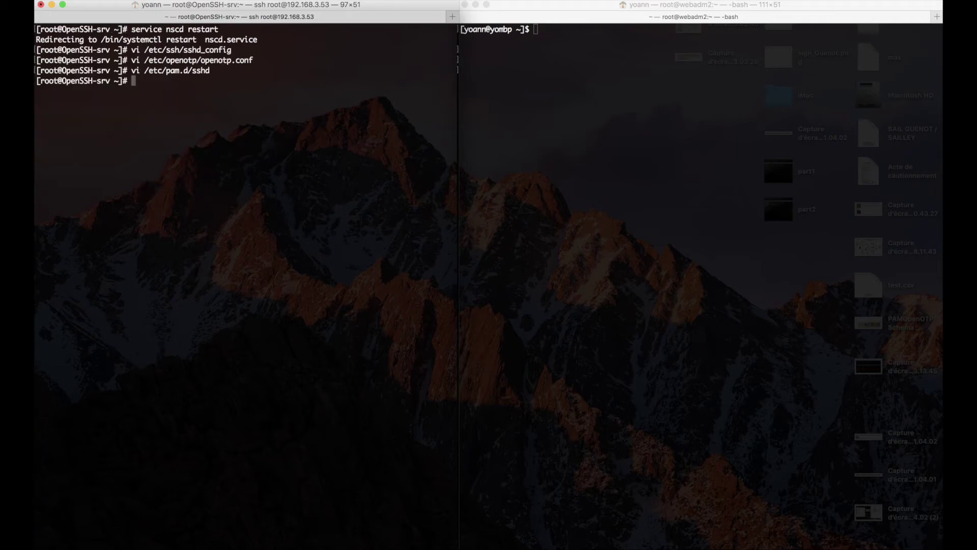
type("service sshd restart")
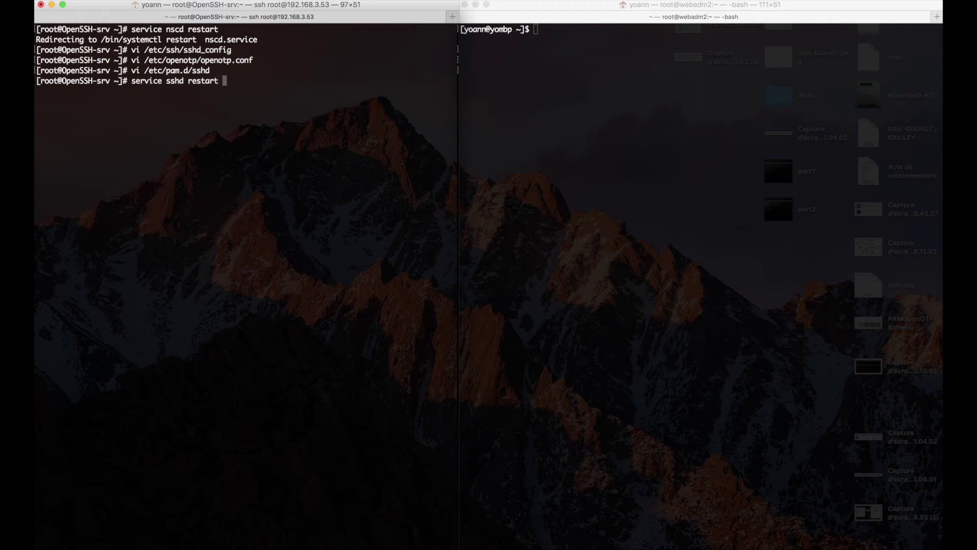
key("Return")
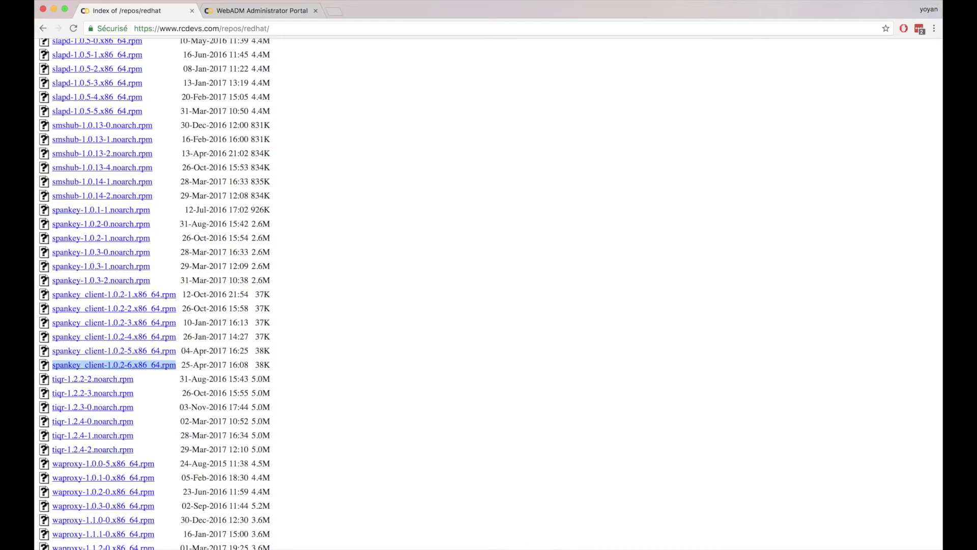
Step: Log in to the WebADM admin portal and add a UNIX Account to sshuser
left_click(268, 13)
left_click(476, 279)
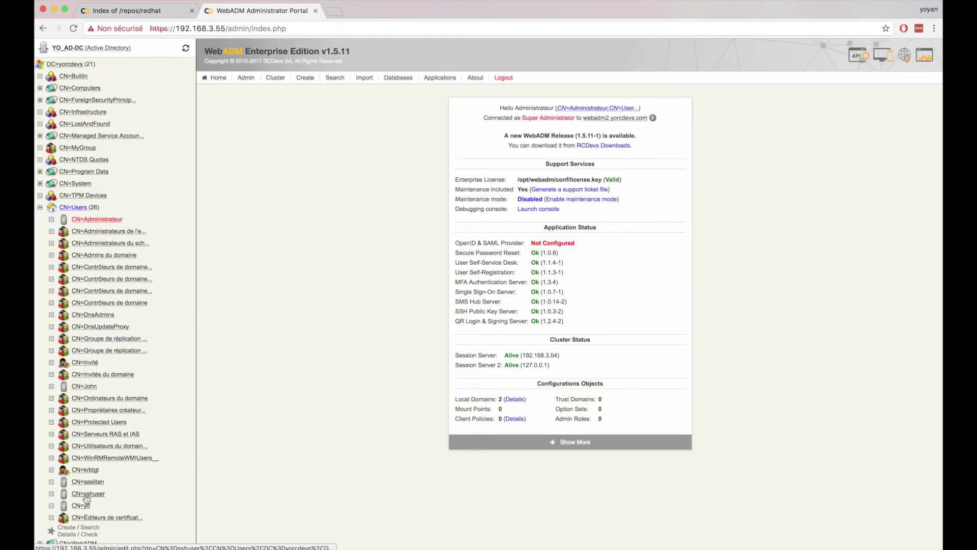
left_click(86, 495)
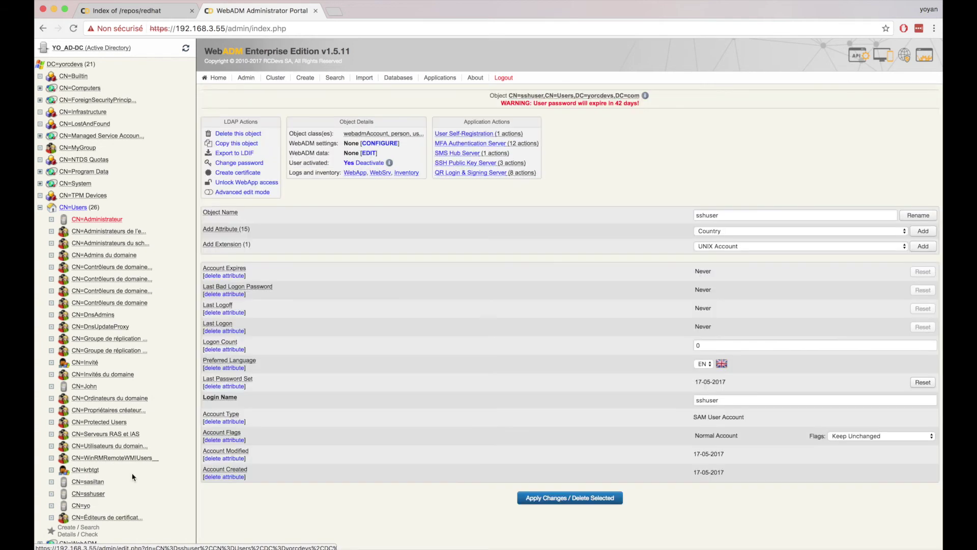
left_click(922, 246)
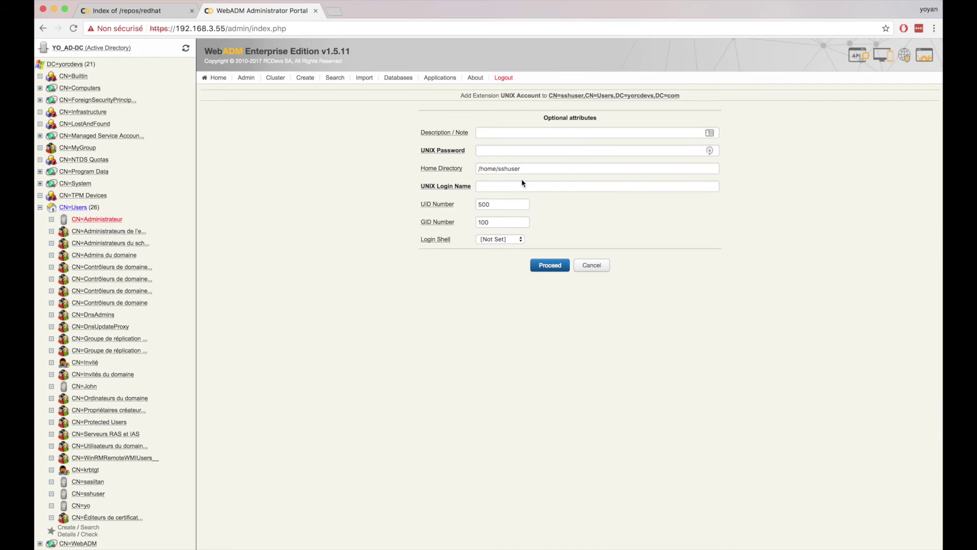
Step: Set the UNIX login name to sshuser and the login shell to /bin/bash
left_click_drag(526, 170, 500, 169)
key("ctrl+c")
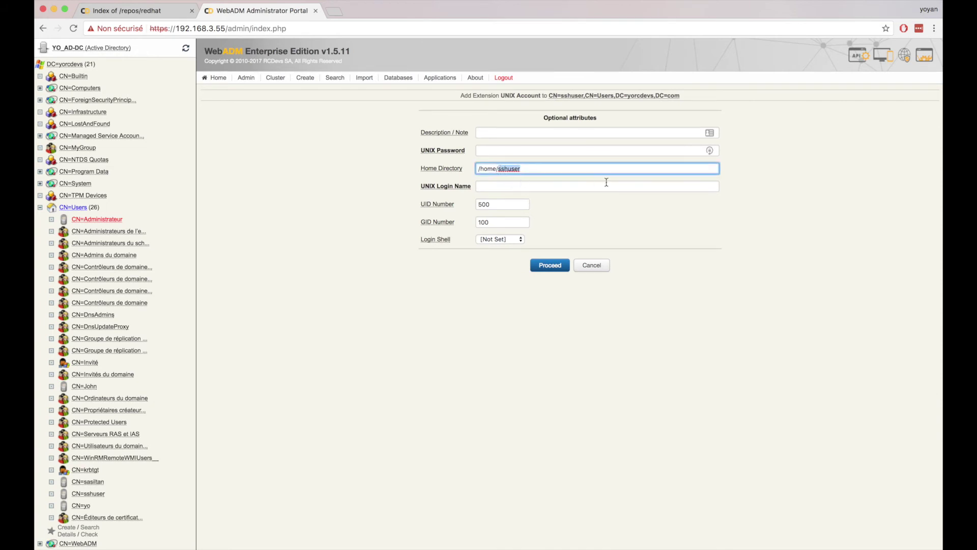
left_click(614, 184)
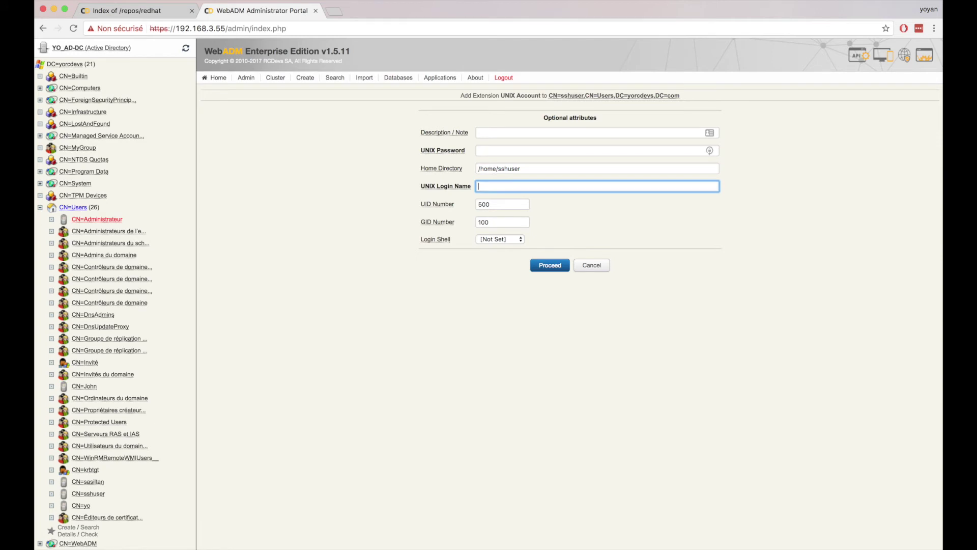
key("ctrl+v")
left_click(511, 239)
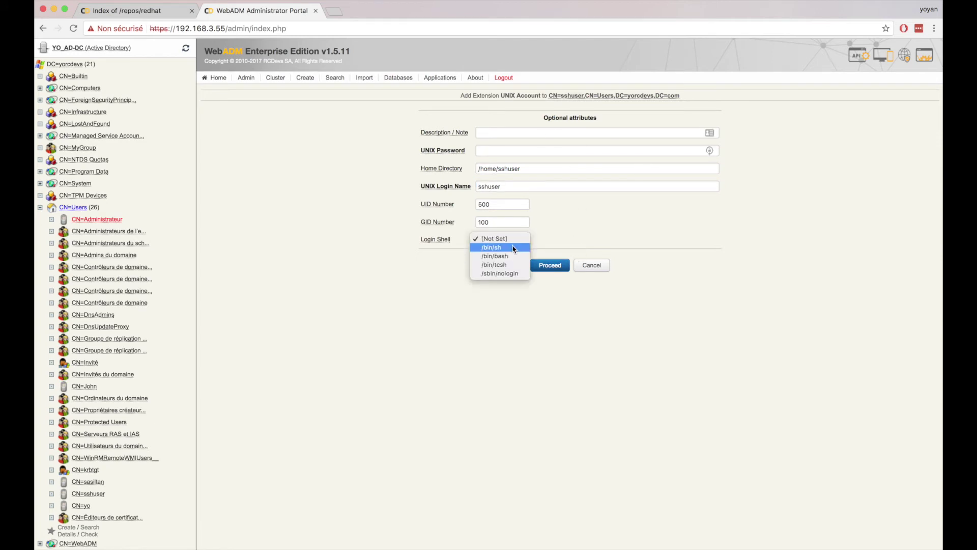
left_click(508, 255)
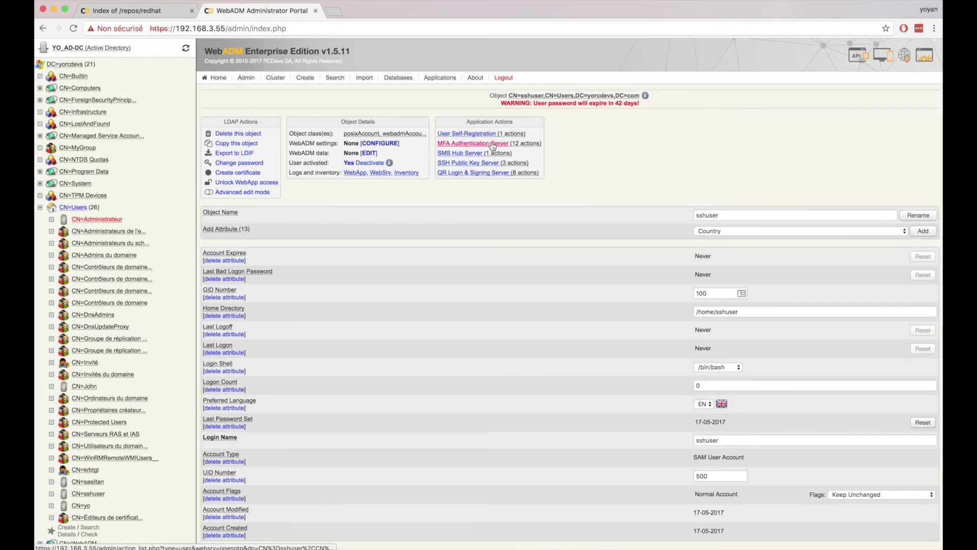
left_click(492, 145)
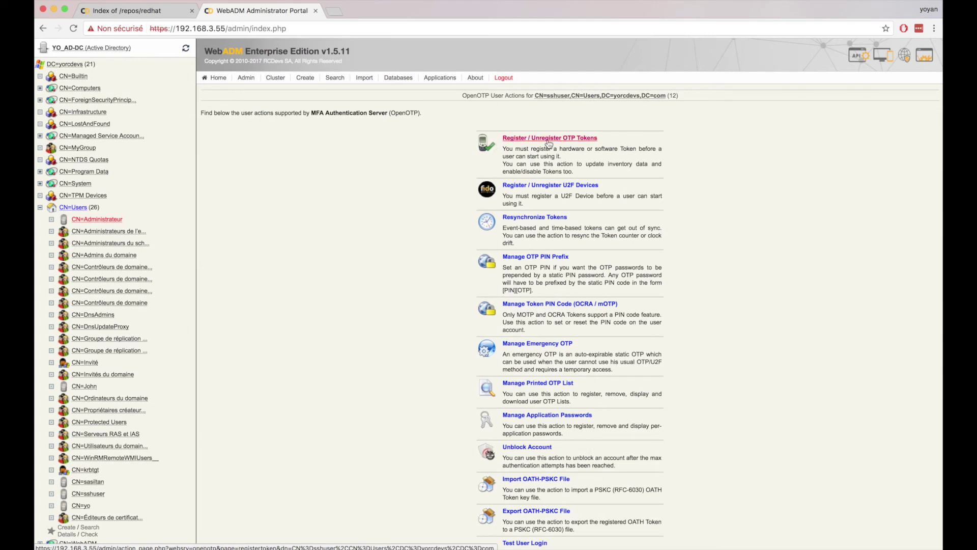
Step: Register a time-based QR-code authenticator token for sshuser, scanned with the phone's OpenOTP Token app
left_click(548, 143)
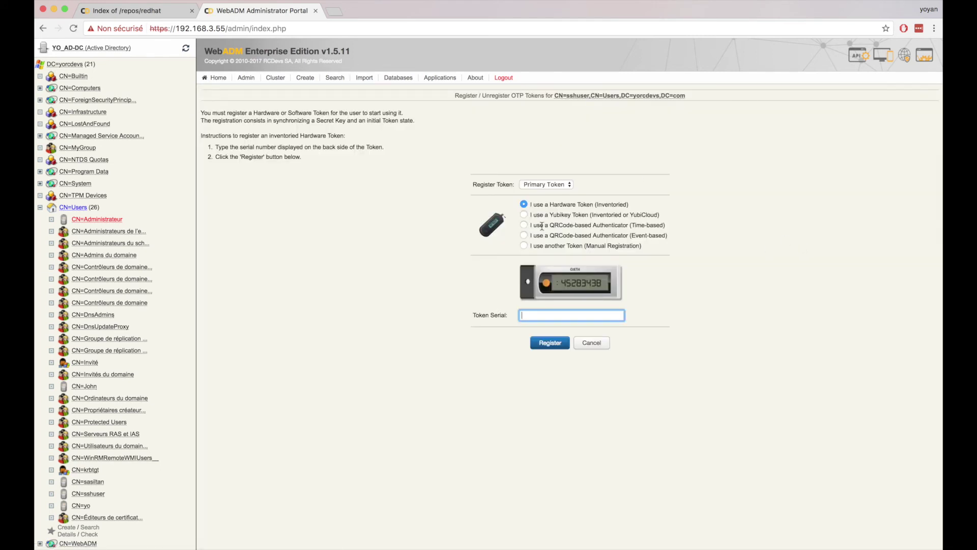
left_click(524, 225)
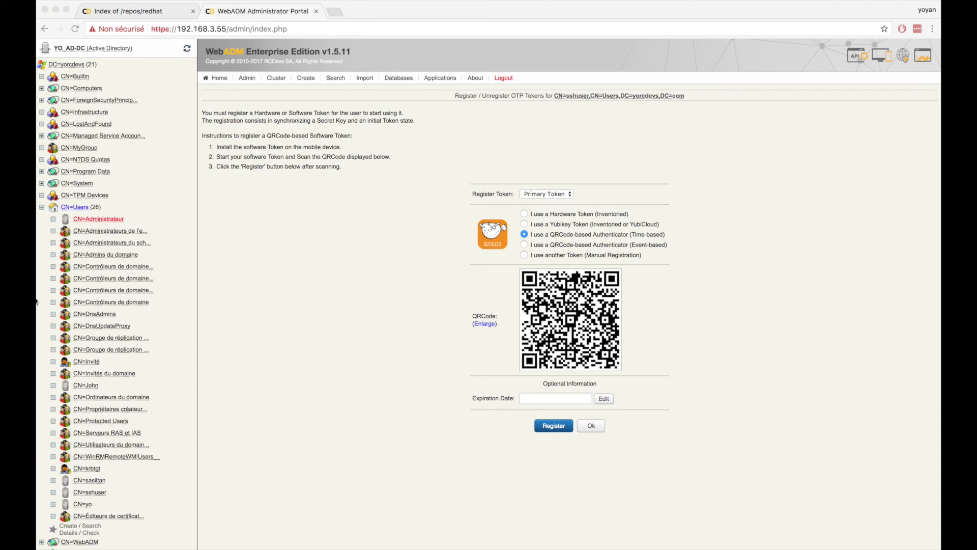
left_click(40, 297)
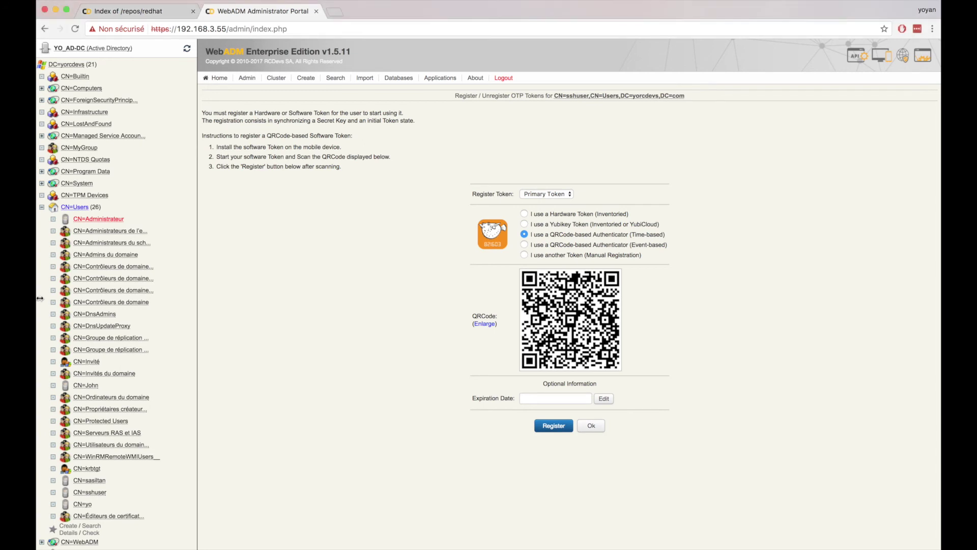
left_click_drag(39, 298, 321, 306)
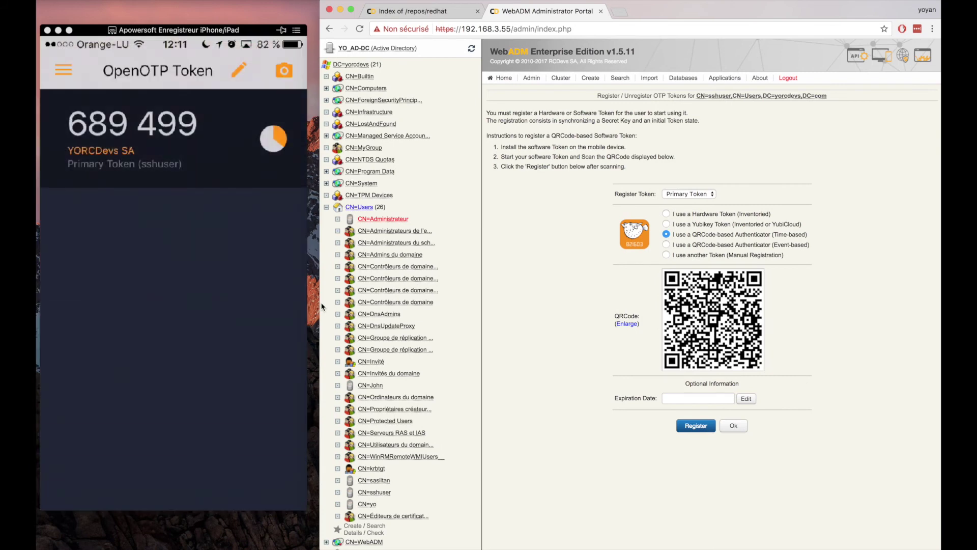
left_click(693, 427)
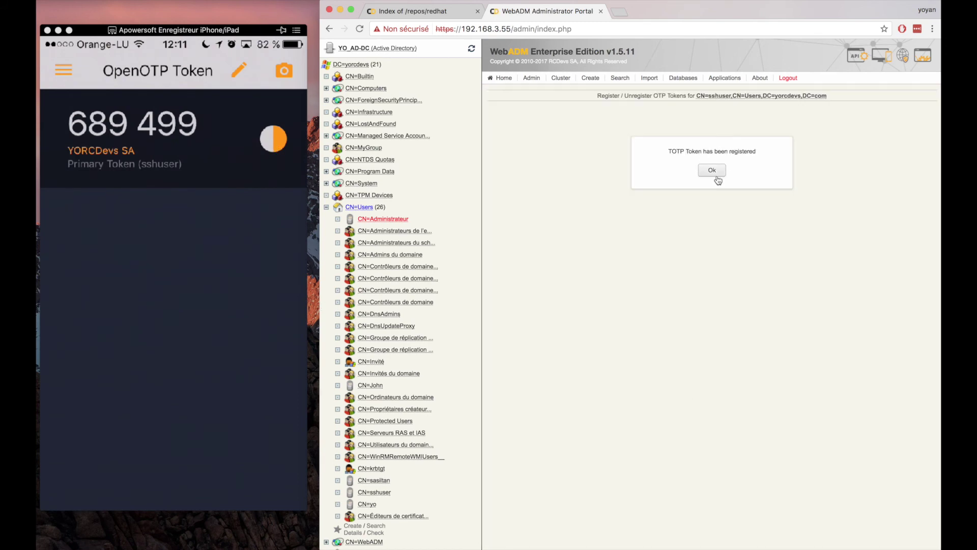
left_click(714, 174)
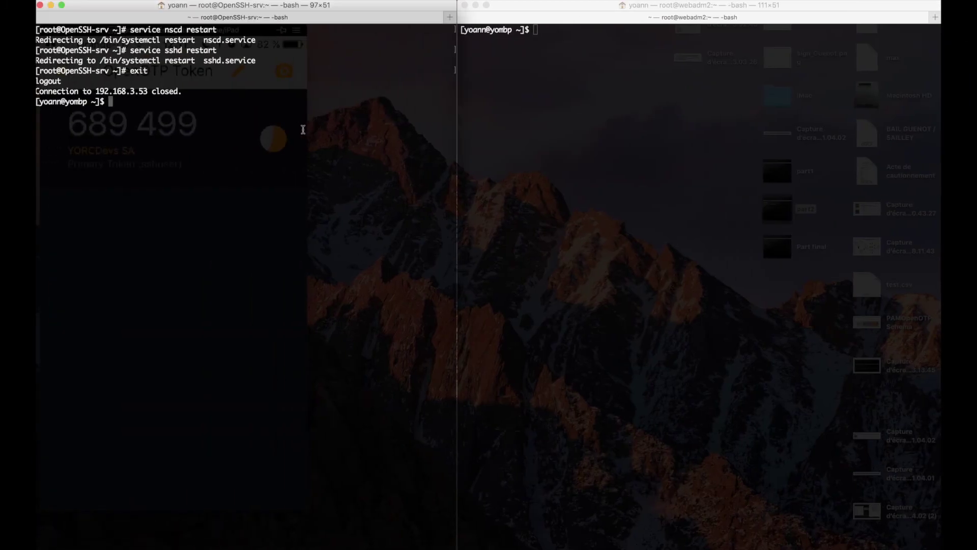
Step: SSH as root into 192.168.3.55 and run tail -f /opt/webadm/logs/webadm.log
left_click(613, 120)
type("ssh ")
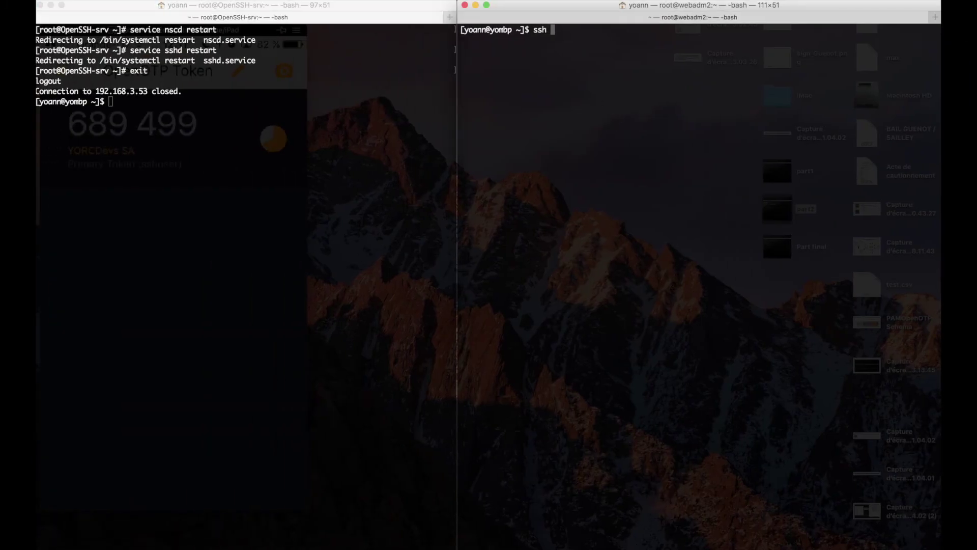
type("root@192.168.3.55")
key("Return")
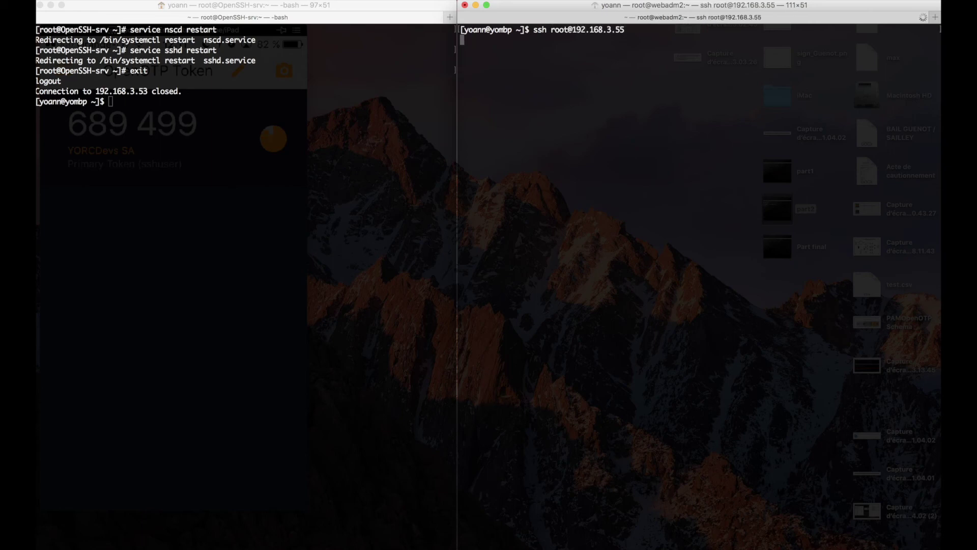
key("Return")
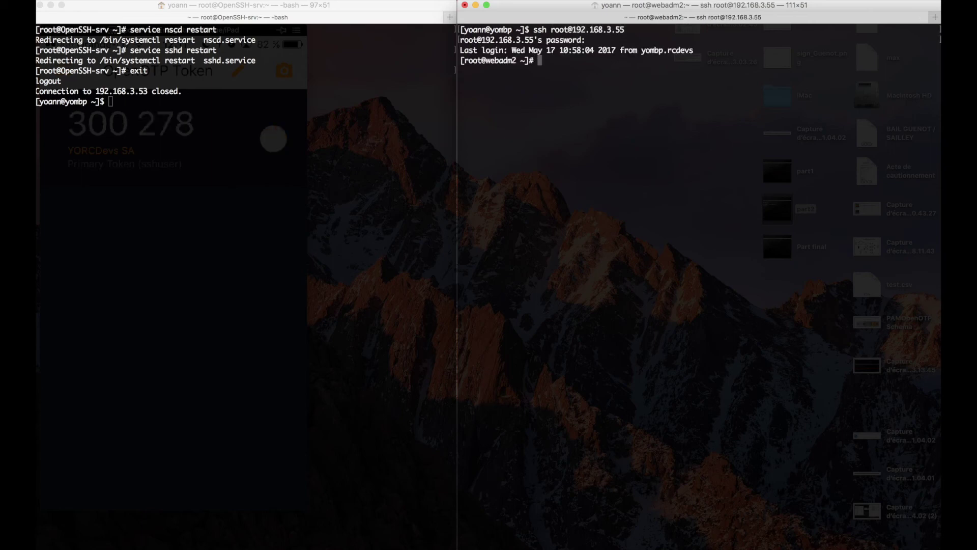
type("tail -f /opt/webadm/logs/")
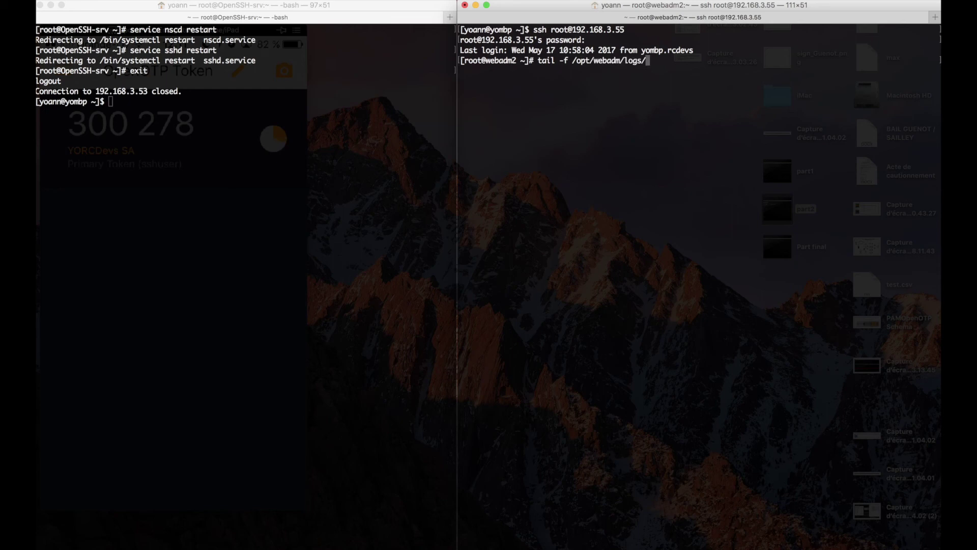
type("webadm.log")
key("Return")
key("Return")
key("Return")
key("Return")
key("Return")
key("Return")
key("Return")
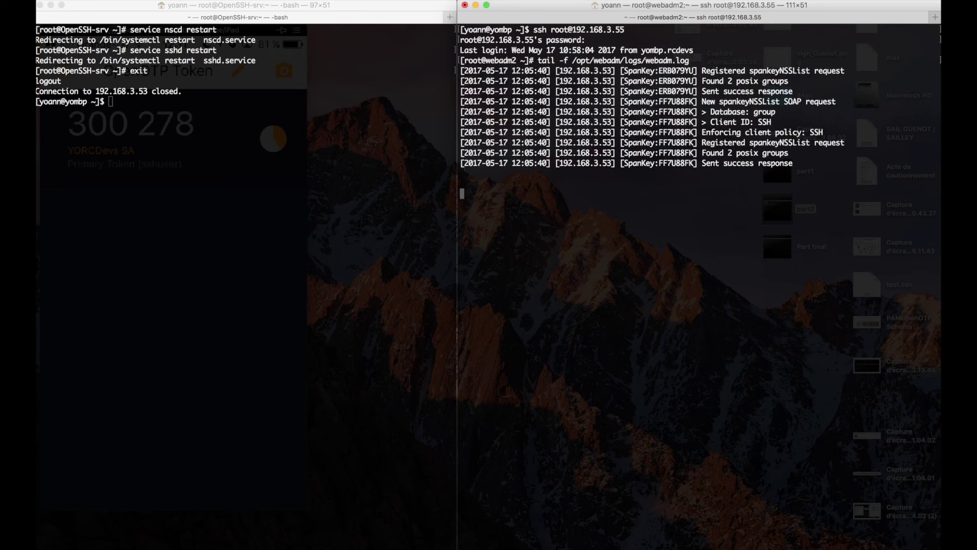
left_click_drag(255, 1, 224, 153)
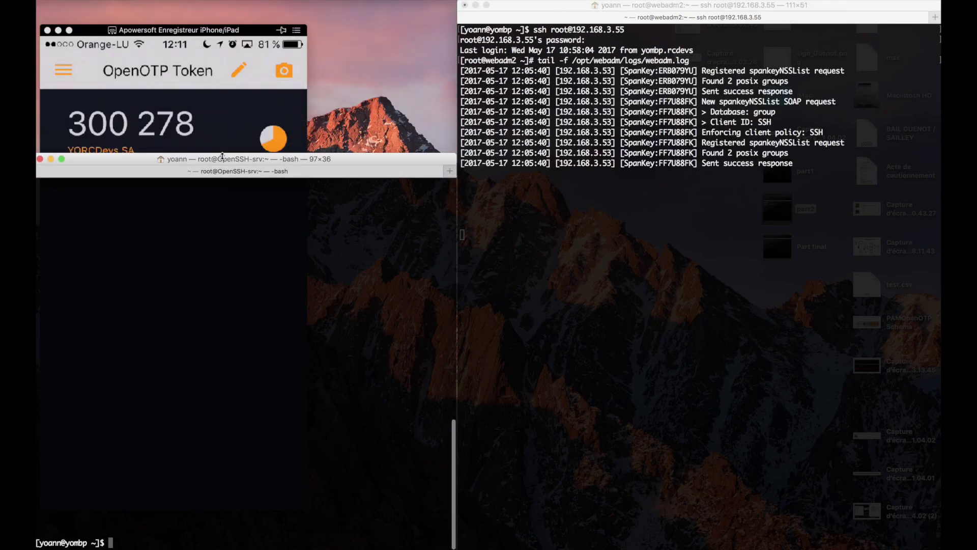
key("Return")
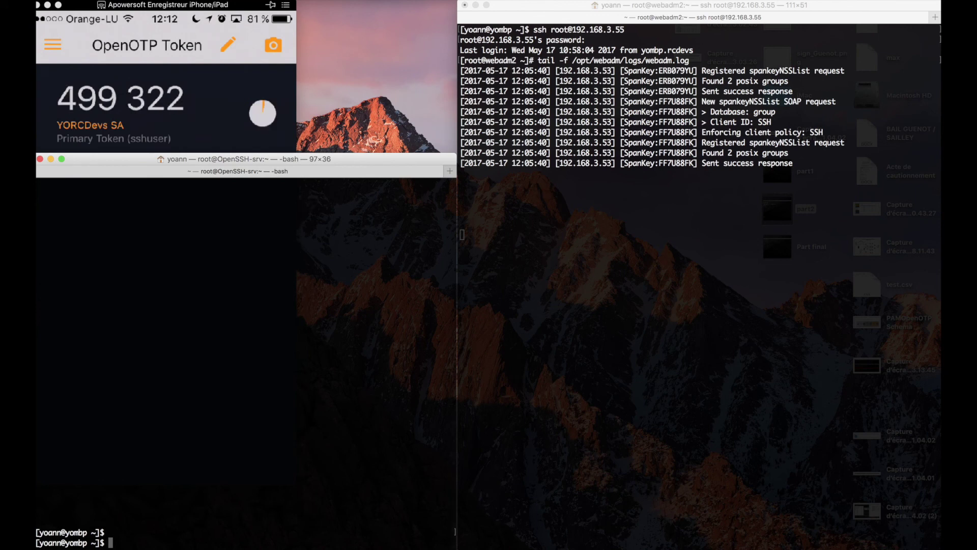
type("ssh sshuser@")
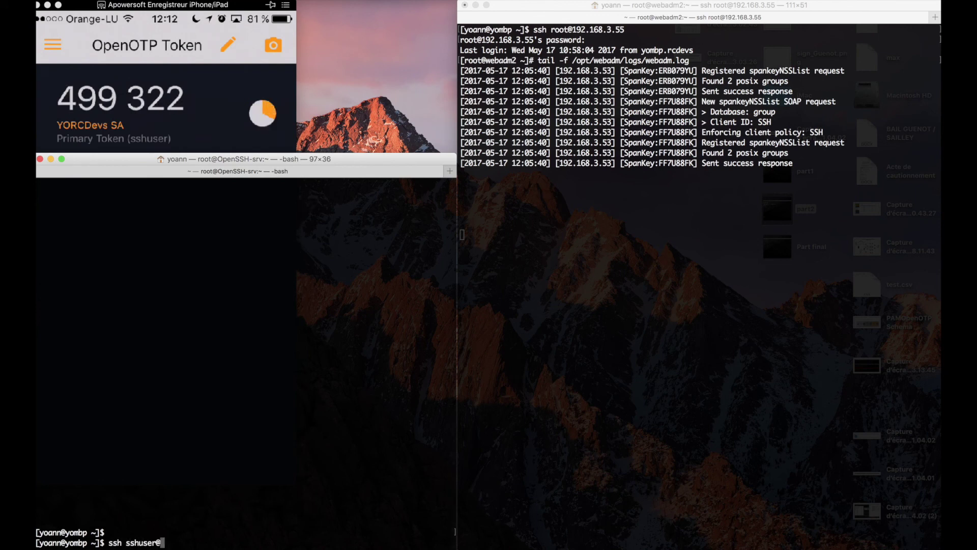
type("192.168.3.53")
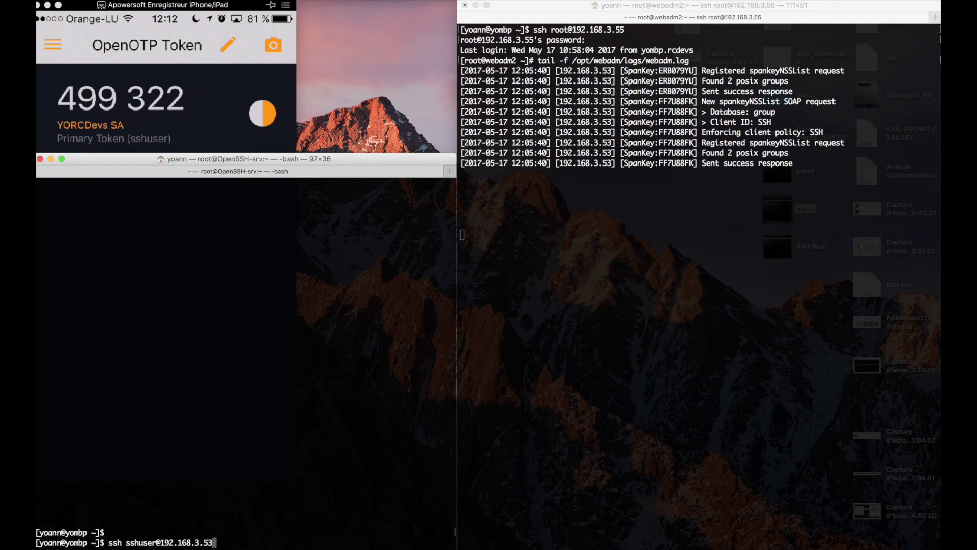
key("Return")
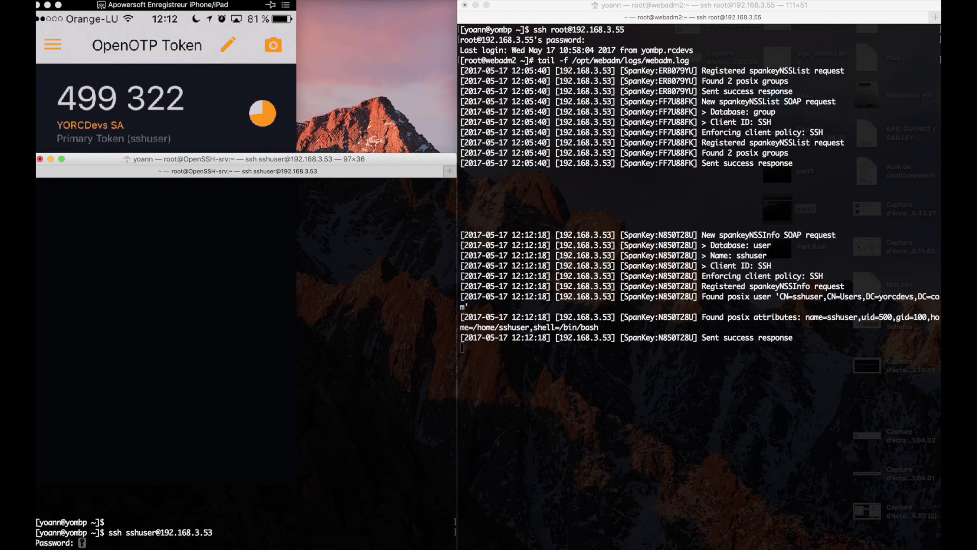
Step: Log in with sshuser's LDAP password and the current TOTP code from the phone app
key("Return")
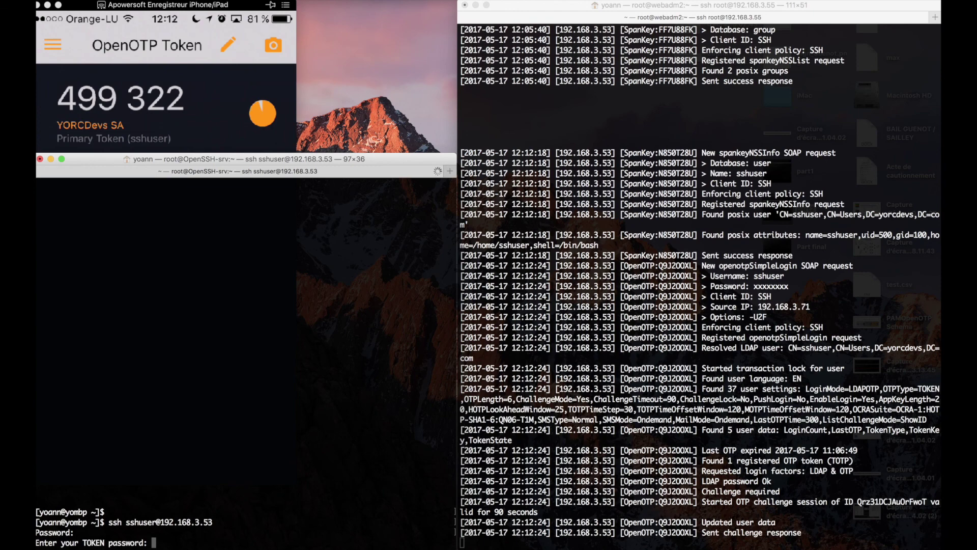
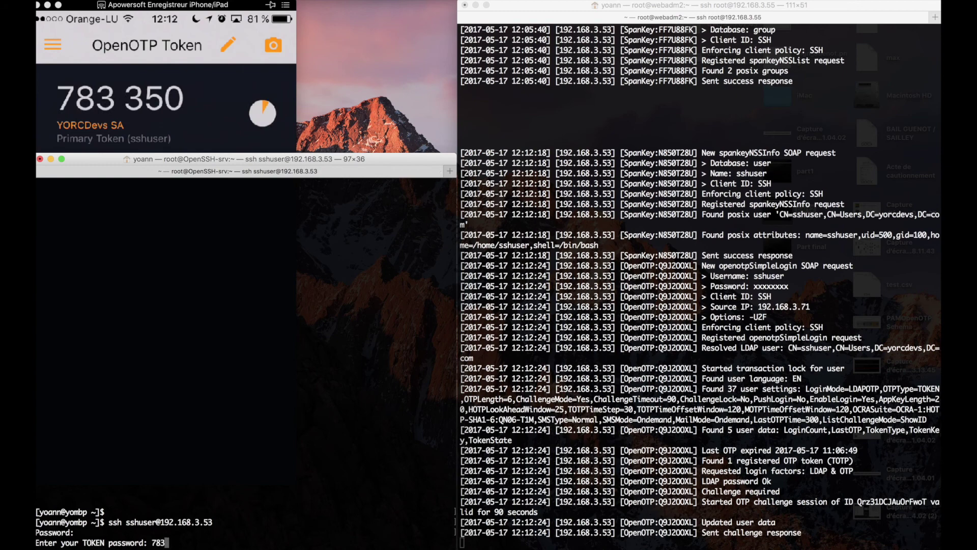
key("Return")
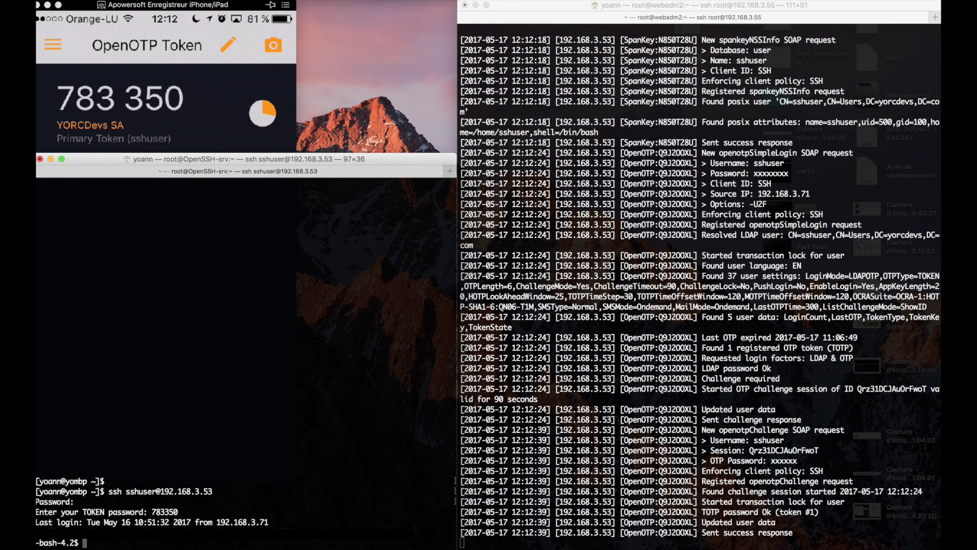